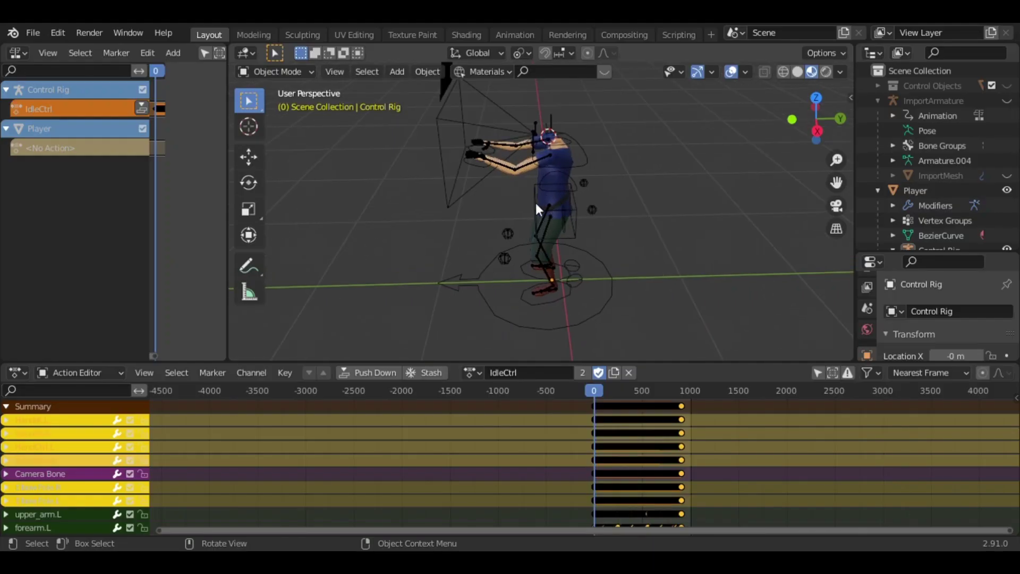
Assign the WalkCtrl action to the Control Rig and examine the playing animation from the side.
{"action": "middle_click_drag", "start_coordinate": [536, 208], "coordinate": [574, 269]}
{"action": "scroll", "coordinate": [541, 245], "scroll_direction": "up", "scroll_amount": 3}
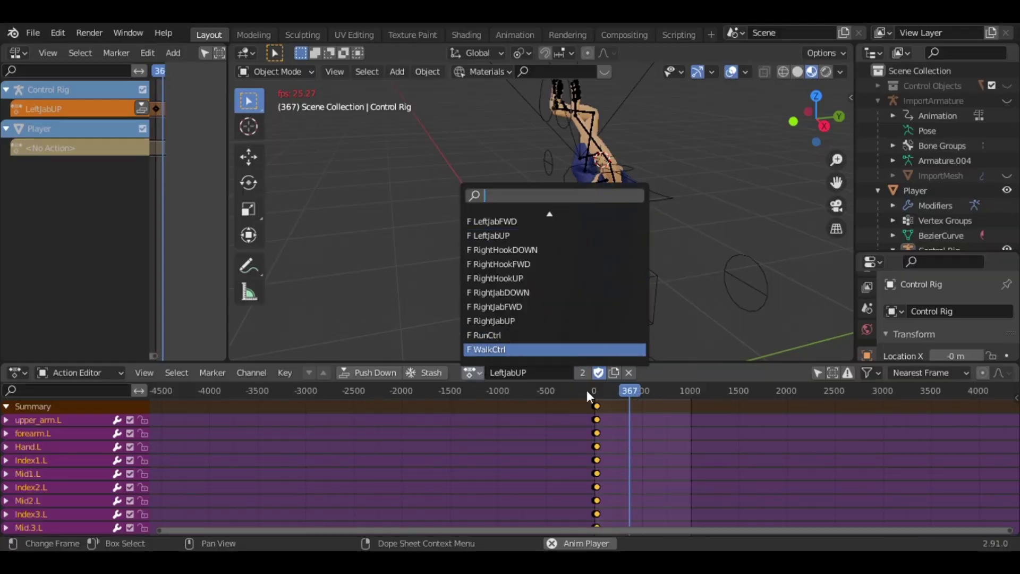
{"action": "left_click", "coordinate": [589, 349]}
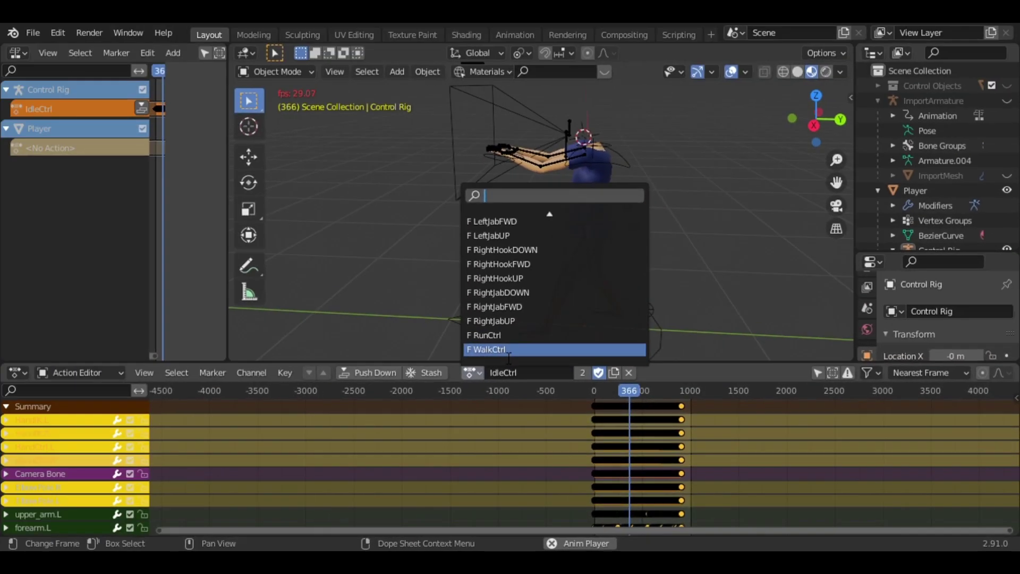
{"action": "left_click", "coordinate": [264, 260]}
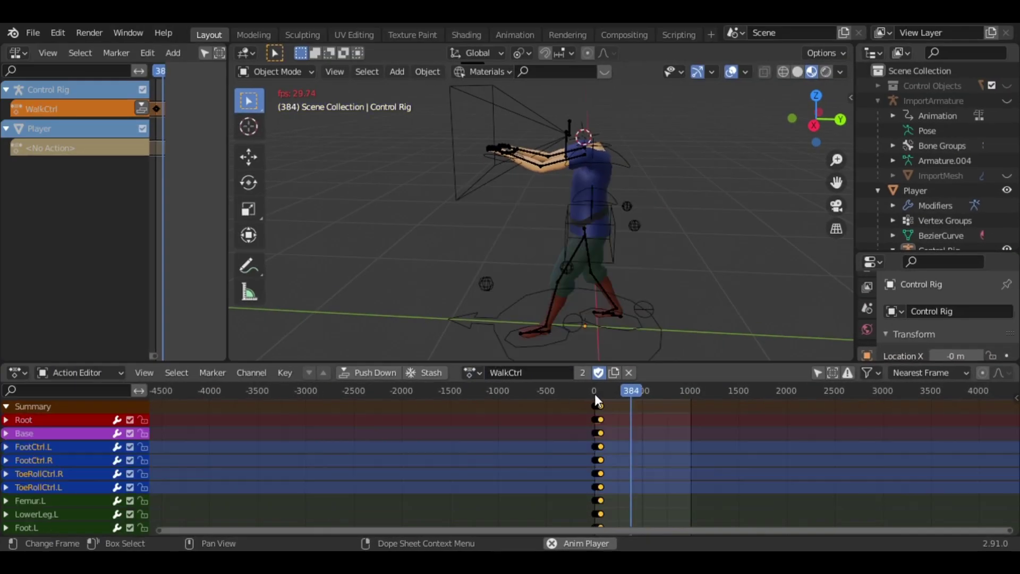
{"action": "middle_click_drag", "start_coordinate": [817, 276], "coordinate": [797, 265]}
{"action": "mouse_move", "coordinate": [685, 239]}
{"action": "middle_mouse_down"}
{"action": "mouse_move", "coordinate": [605, 244]}
{"action": "mouse_move", "coordinate": [677, 242]}
{"action": "middle_mouse_up"}
{"action": "scroll", "coordinate": [610, 248], "scroll_direction": "up", "scroll_amount": 4}
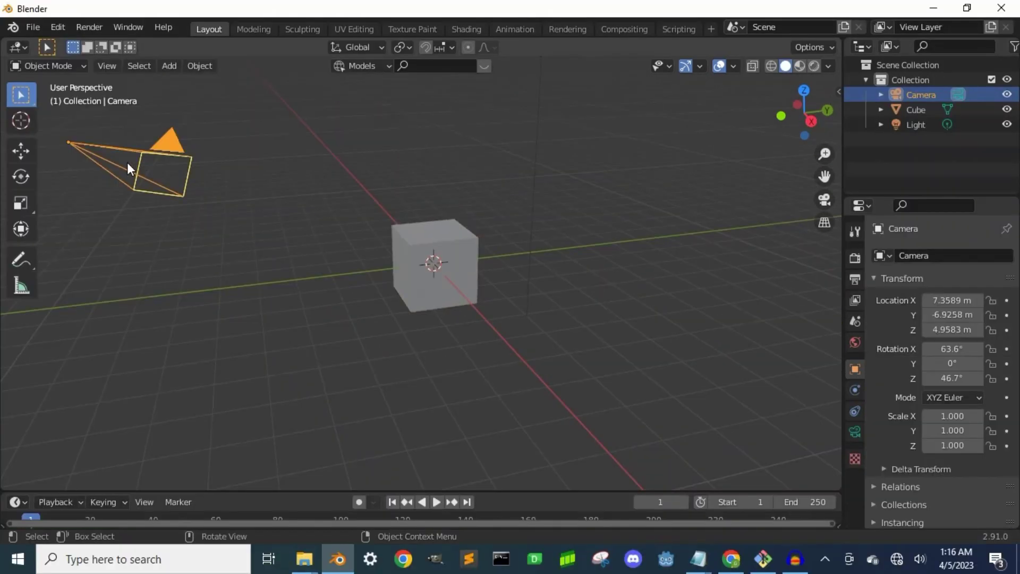
Delete the camera and add a level 2 Subdivision Surface modifier to the default cube.
{"action": "key", "text": "Delete"}
{"action": "left_click", "coordinate": [469, 261]}
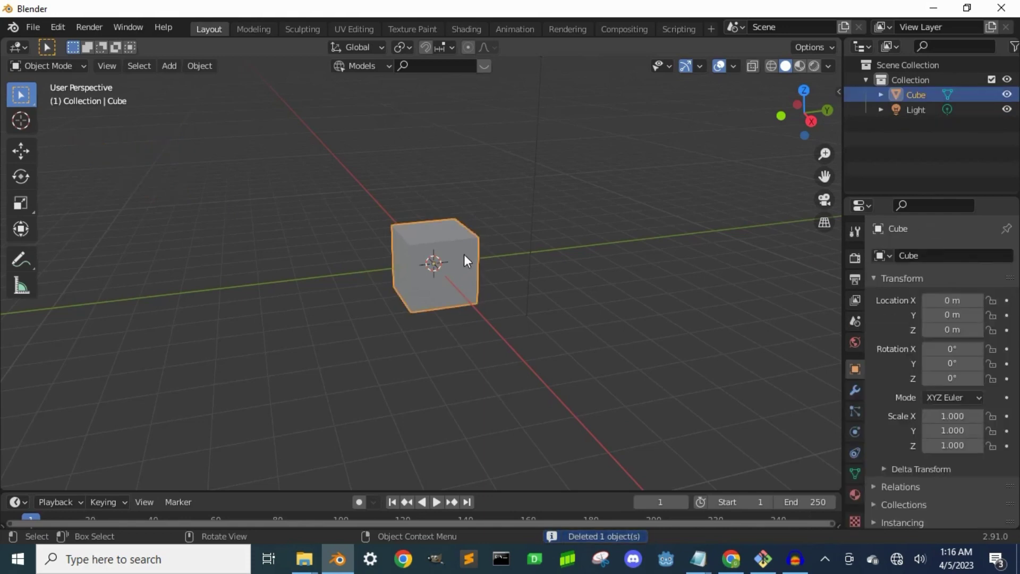
{"action": "key", "text": "ctrl+2"}
{"action": "scroll", "coordinate": [528, 216], "scroll_direction": "up", "scroll_amount": 5}
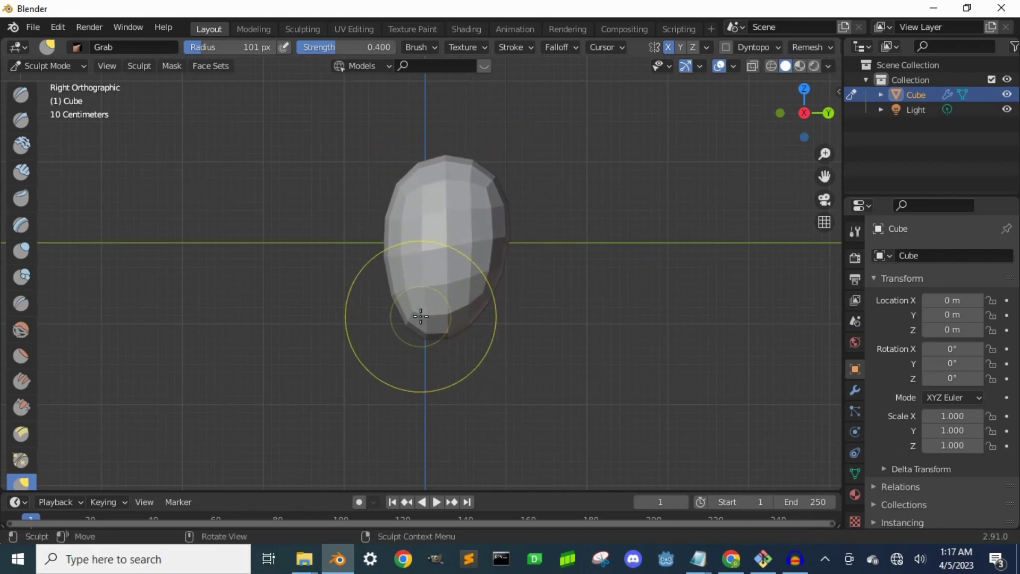
Sculpt the head's side profile with the Grab brush, shaping the jaw and the back of the skull.
{"action": "left_click_drag", "start_coordinate": [418, 317], "coordinate": [347, 285]}
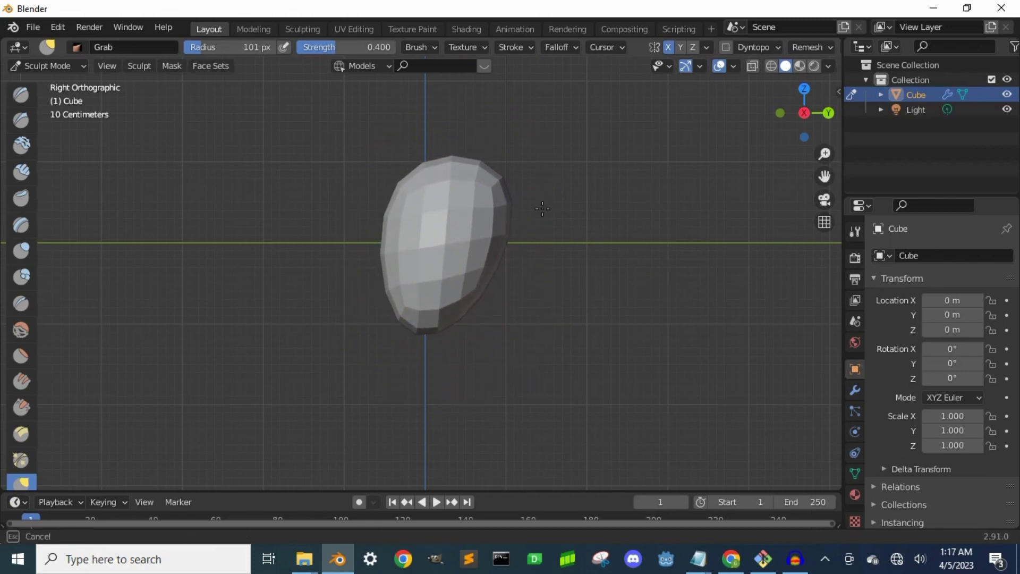
{"action": "left_click_drag", "start_coordinate": [538, 212], "coordinate": [536, 215]}
{"action": "scroll", "coordinate": [581, 351], "scroll_direction": "down", "scroll_amount": 1}
Taper the head toward the chin from the front and refine its side profile with the Grab brush.
{"action": "middle_click_drag", "start_coordinate": [581, 351], "coordinate": [702, 350]}
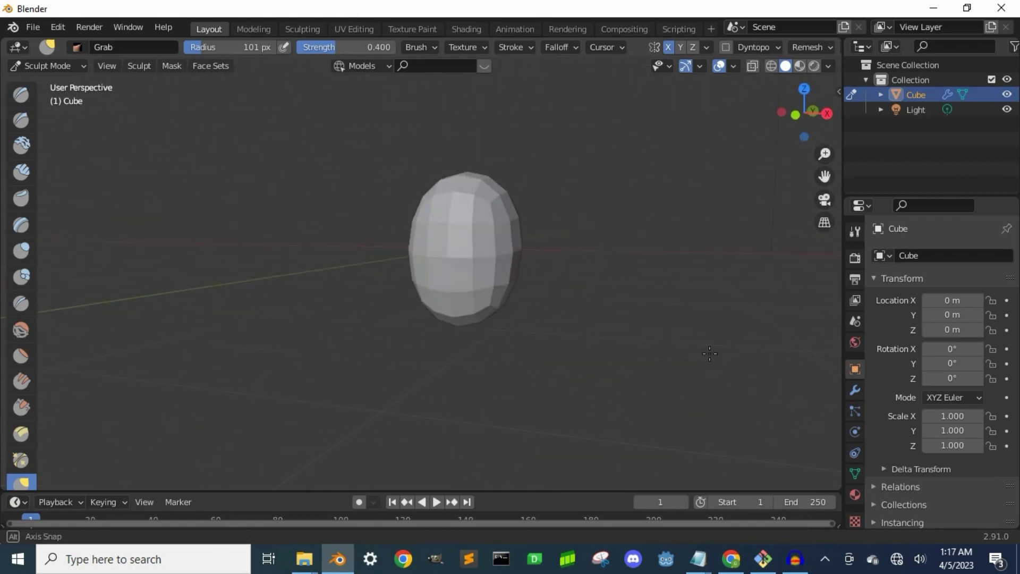
{"action": "key", "text": "KP_1"}
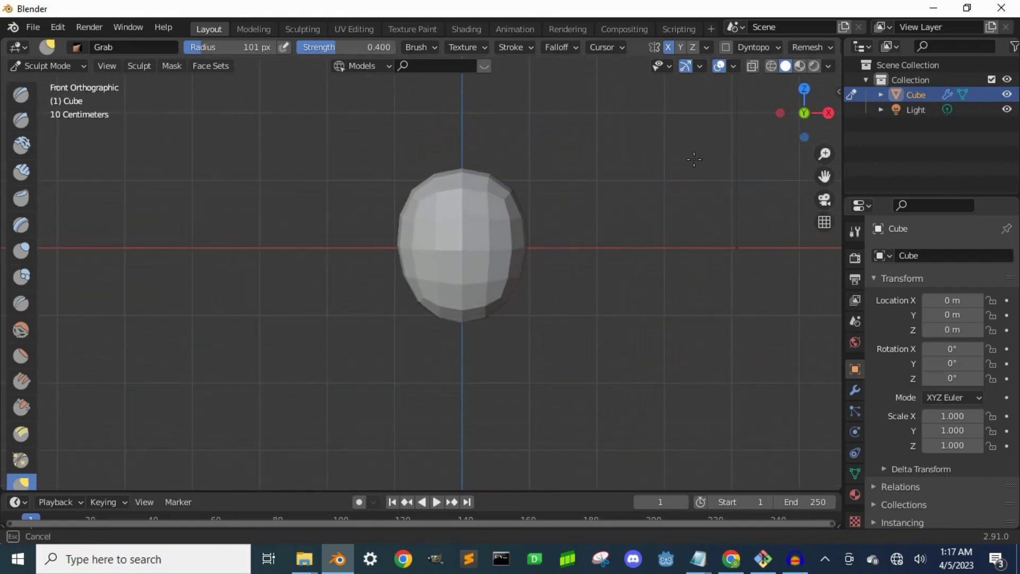
{"action": "left_click_drag", "start_coordinate": [462, 294], "coordinate": [468, 319]}
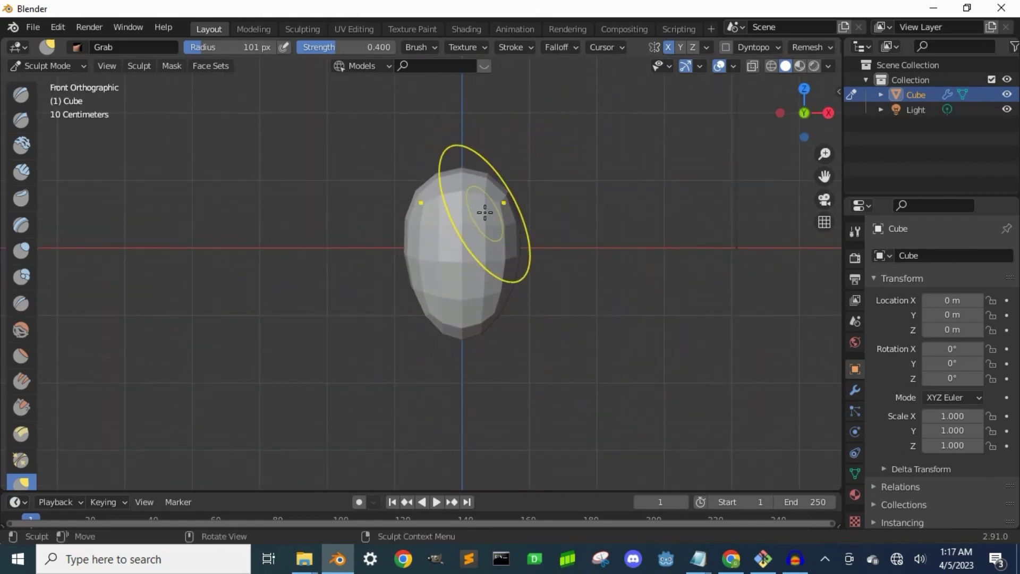
{"action": "middle_click_drag", "start_coordinate": [681, 282], "coordinate": [486, 175]}
{"action": "key", "text": "KP_3"}
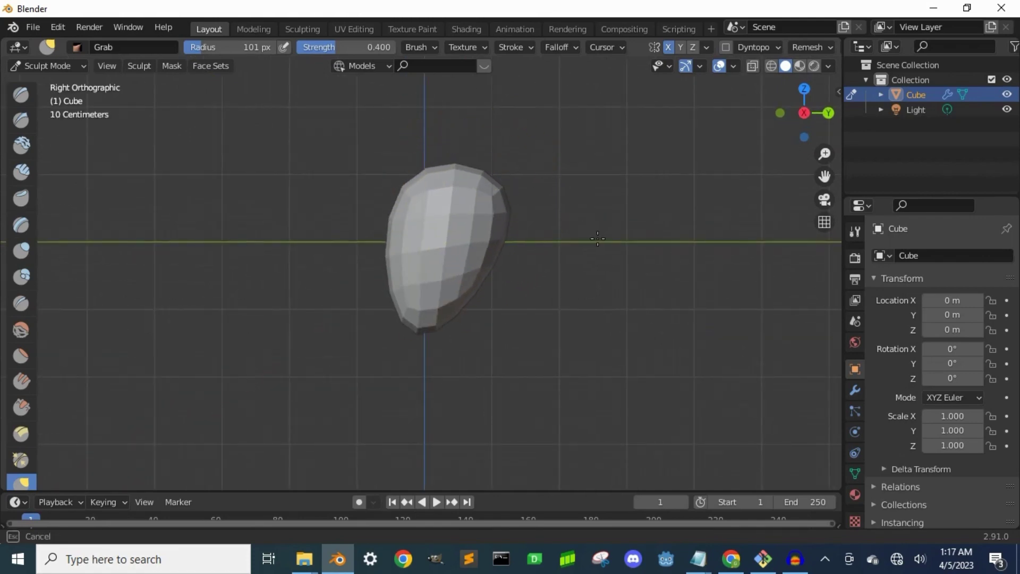
{"action": "middle_click_drag", "start_coordinate": [568, 305], "coordinate": [296, 224]}
Return to Object Mode and apply the Subdivision modifier on the head.
{"action": "key", "text": "Tab"}
Select the faces on the rear underside of the head and extrude them outward as a neck.
{"action": "key", "text": "Tab"}
{"action": "middle_click_drag", "start_coordinate": [212, 142], "coordinate": [139, 139]}
{"action": "left_click", "coordinate": [855, 390]}
{"action": "left_click", "coordinate": [971, 280]}
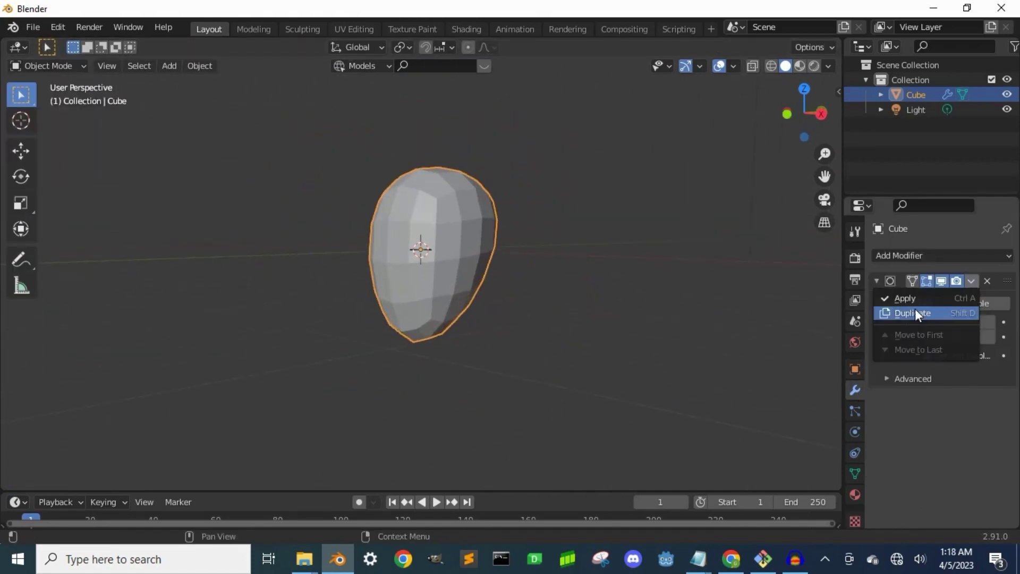
{"action": "left_click", "coordinate": [909, 306]}
{"action": "key", "text": "Tab"}
{"action": "middle_click_drag", "start_coordinate": [478, 265], "coordinate": [396, 303]}
{"action": "scroll", "coordinate": [433, 308], "scroll_direction": "up", "scroll_amount": 2}
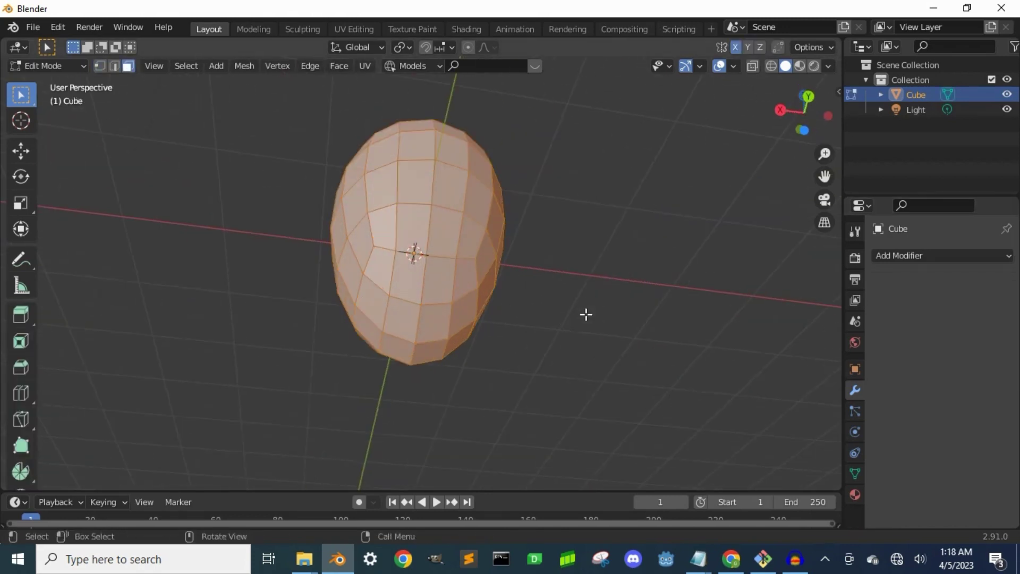
{"action": "left_click", "coordinate": [611, 316]}
{"action": "key", "text": "c"}
{"action": "left_click_drag", "start_coordinate": [412, 324], "coordinate": [444, 279]}
{"action": "right_click", "coordinate": [447, 279]}
{"action": "middle_click_drag", "start_coordinate": [457, 276], "coordinate": [615, 340]}
{"action": "key", "text": "KP_3"}
{"action": "key", "text": "e"}
{"action": "left_click", "coordinate": [693, 337]}
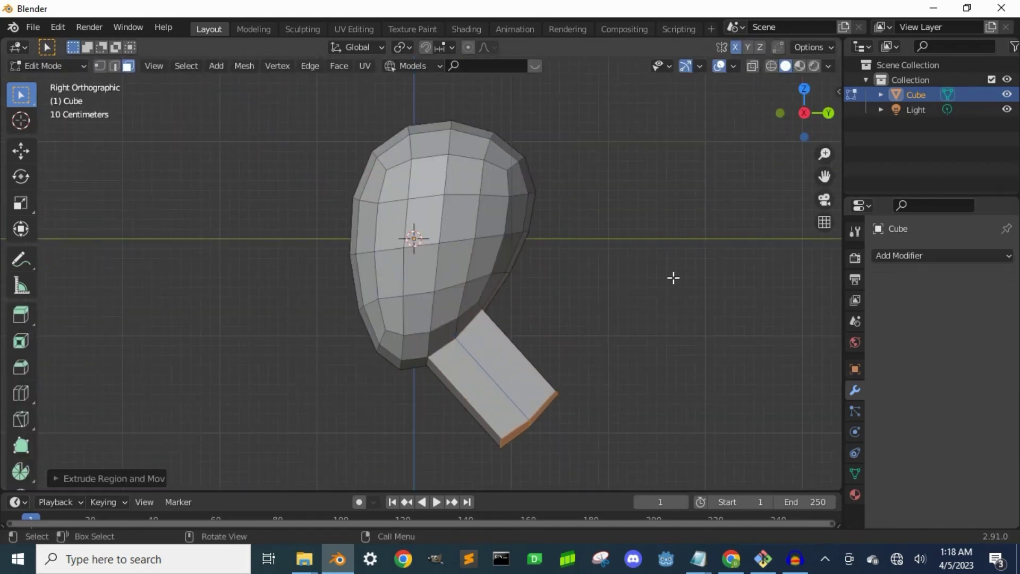
Rotate and move the neck's end faces so the neck points down beneath the head.
{"action": "key", "text": "r"}
{"action": "left_click", "coordinate": [674, 430]}
{"action": "key", "text": "g"}
{"action": "left_click", "coordinate": [609, 418]}
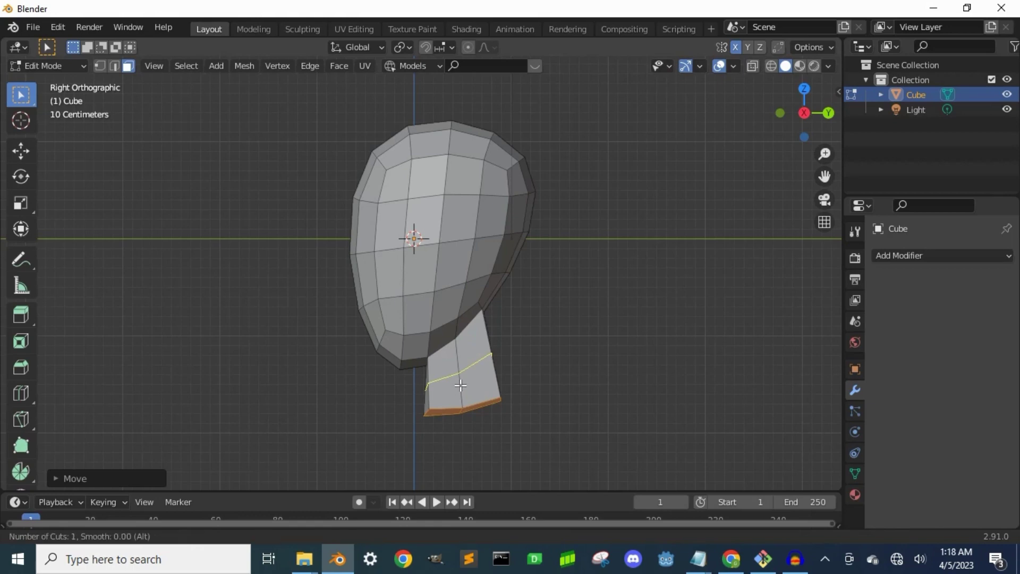
Add one loop cut around the neck and slide it up toward the head.
{"action": "left_click", "coordinate": [460, 386]}
{"action": "middle_click_drag", "start_coordinate": [460, 386], "coordinate": [451, 357]}
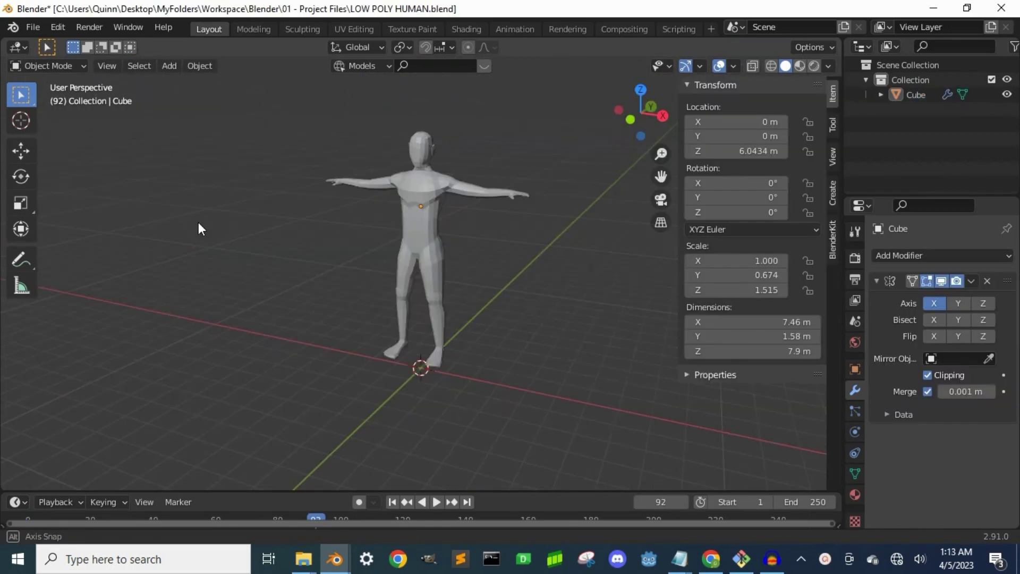
{"action": "middle_click_drag", "start_coordinate": [199, 222], "coordinate": [447, 195]}
{"action": "scroll", "coordinate": [391, 203], "scroll_direction": "up", "scroll_amount": 4}
{"action": "scroll", "coordinate": [451, 279], "scroll_direction": "down", "scroll_amount": 2}
{"action": "scroll", "coordinate": [432, 259], "scroll_direction": "up", "scroll_amount": 2}
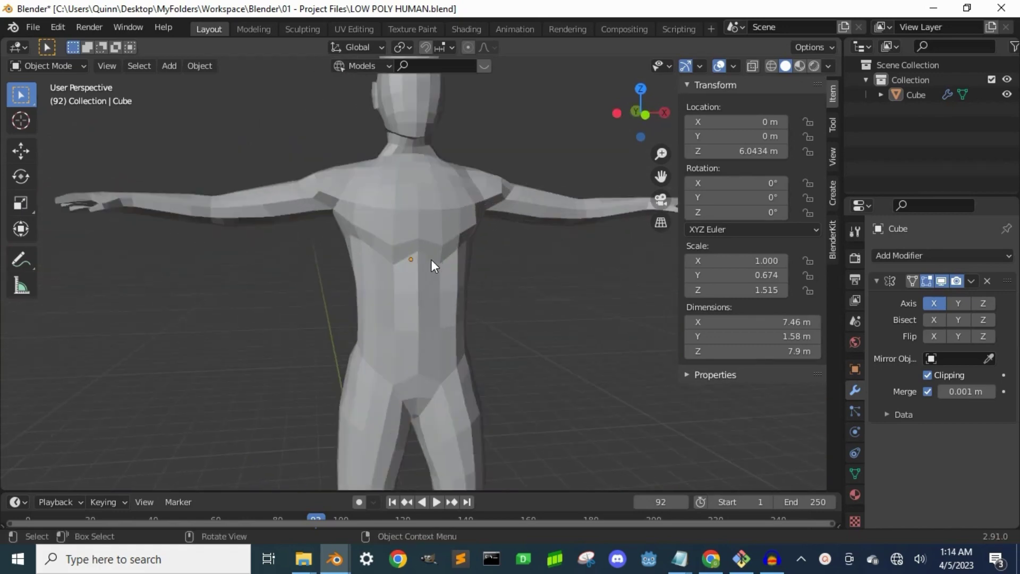
{"action": "middle_click_drag", "start_coordinate": [431, 260], "coordinate": [369, 268]}
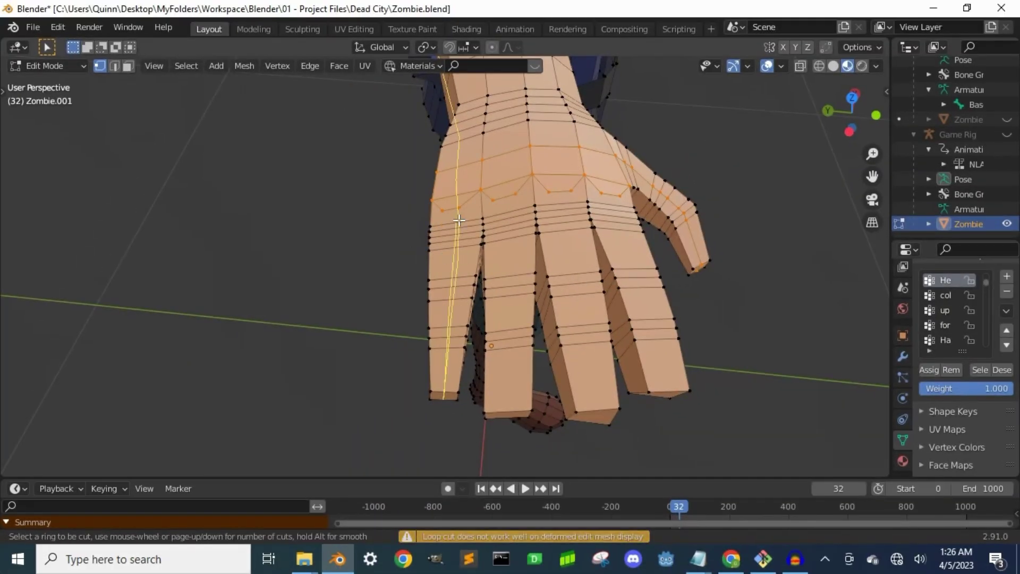
{"action": "right_click", "coordinate": [448, 237]}
{"action": "middle_click_drag", "start_coordinate": [448, 238], "coordinate": [442, 266]}
{"action": "scroll", "coordinate": [442, 266], "scroll_direction": "up", "scroll_amount": 3}
{"action": "key", "text": "k"}
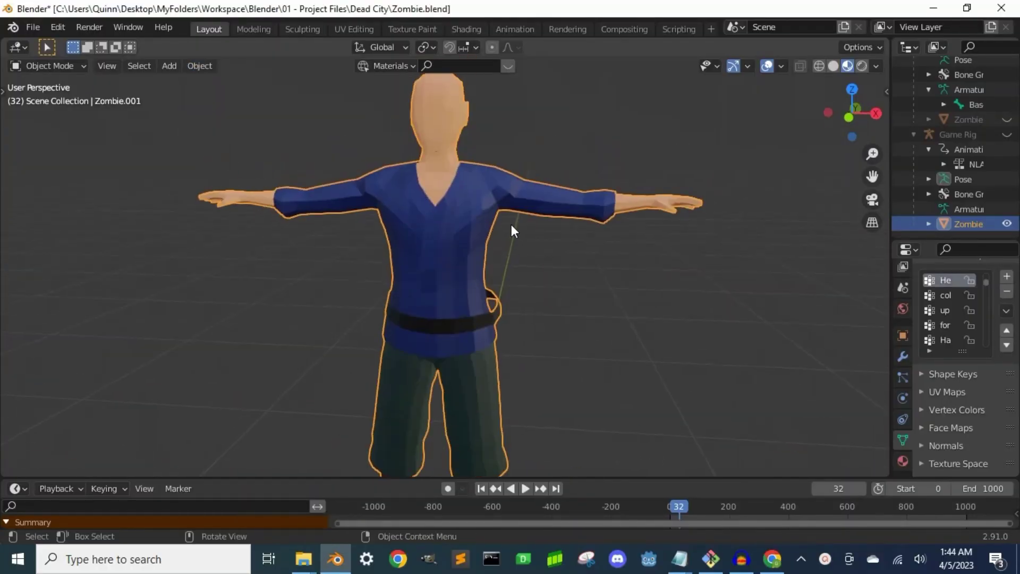
Delete the linked head and neck geometry from the zombie character mesh.
{"action": "key", "text": "Tab"}
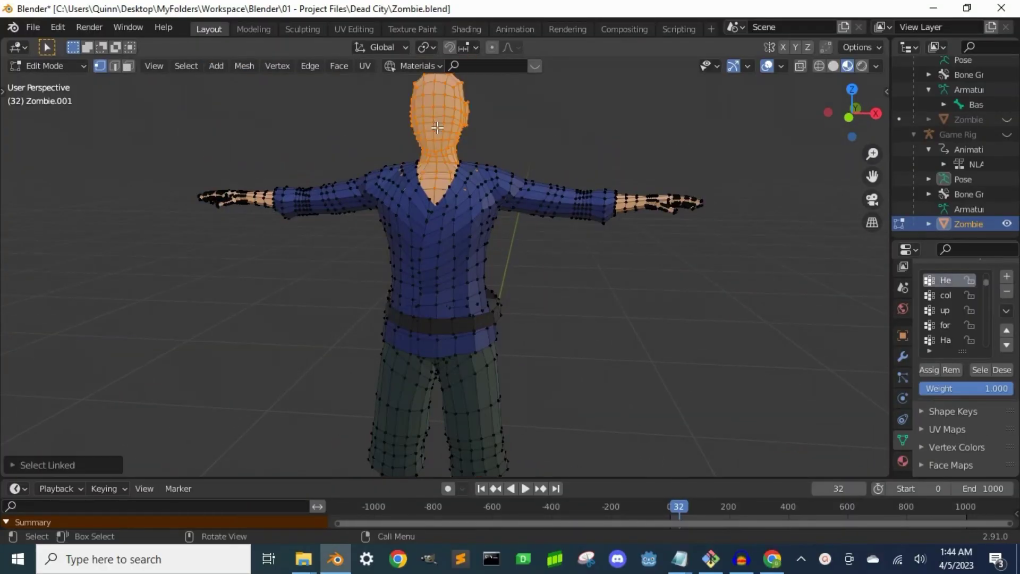
{"action": "key", "text": "x"}
{"action": "left_click", "coordinate": [368, 253]}
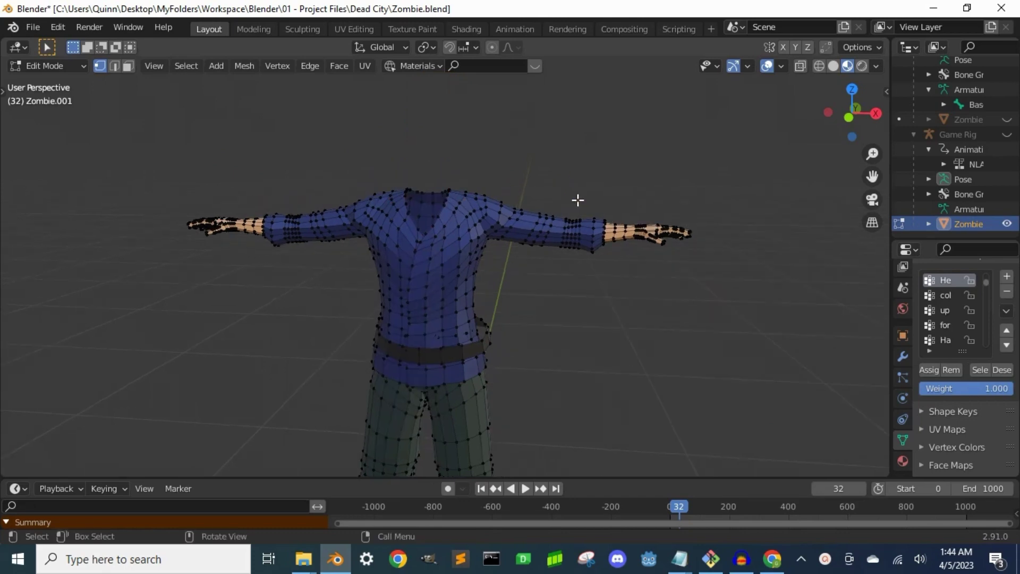
{"action": "key", "text": "Tab"}
Reposition the HandIK.L control and the opposite arm's controls to pose the character's arms.
{"action": "middle_click_drag", "start_coordinate": [576, 200], "coordinate": [585, 326]}
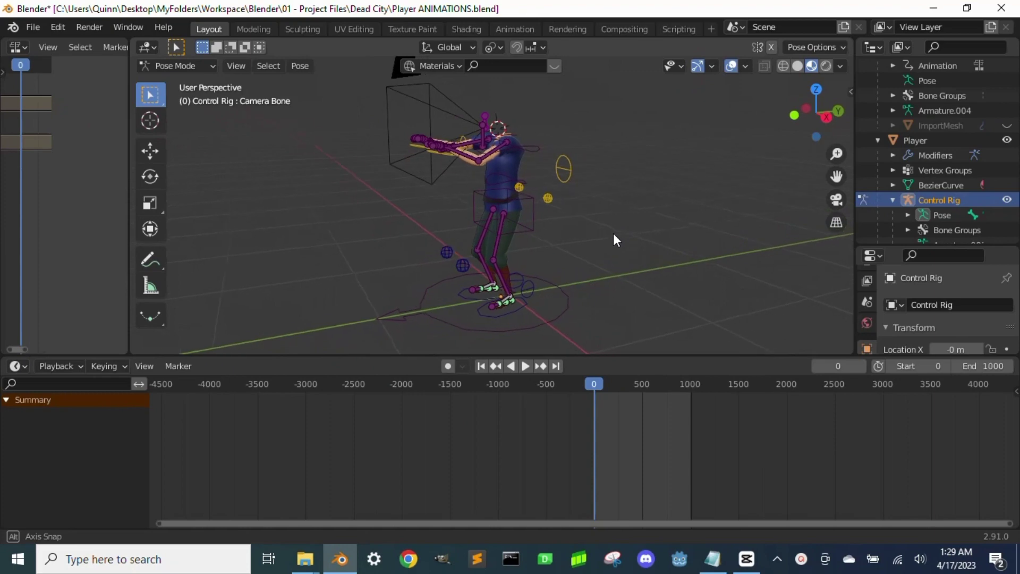
{"action": "middle_click_drag", "start_coordinate": [612, 236], "coordinate": [512, 257]}
{"action": "scroll", "coordinate": [512, 257], "scroll_direction": "up", "scroll_amount": 3}
{"action": "key", "text": "g"}
{"action": "left_click", "coordinate": [621, 256]}
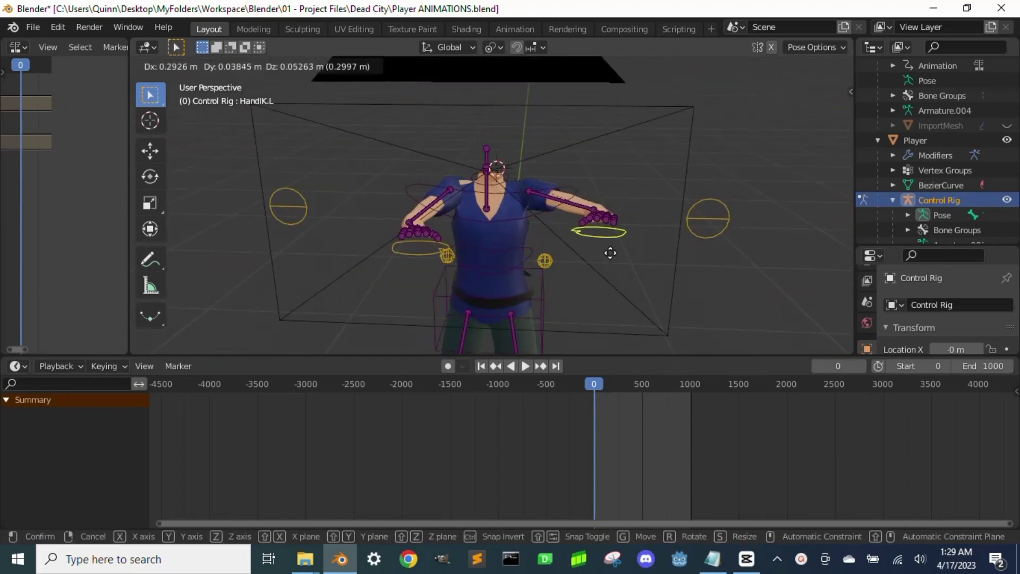
{"action": "left_click", "coordinate": [439, 252]}
{"action": "key", "text": "g"}
{"action": "left_click", "coordinate": [370, 243]}
{"action": "middle_click_drag", "start_coordinate": [361, 248], "coordinate": [415, 281]}
{"action": "left_click", "coordinate": [413, 280]}
{"action": "key", "text": "g"}
{"action": "left_click", "coordinate": [375, 243]}
Try rotating the circular control beside the character's arm.
{"action": "left_click", "coordinate": [282, 242]}
{"action": "scroll", "coordinate": [440, 254], "scroll_direction": "up", "scroll_amount": 2}
{"action": "middle_click_drag", "start_coordinate": [388, 190], "coordinate": [406, 190], "text": "shift"}
{"action": "key", "text": "r"}
{"action": "right_click", "coordinate": [372, 148]}
{"action": "scroll", "coordinate": [549, 216], "scroll_direction": "down", "scroll_amount": 3}
Try moving three more of the rig's controls one after another.
{"action": "left_click", "coordinate": [545, 266]}
{"action": "middle_click_drag", "start_coordinate": [641, 276], "coordinate": [643, 189], "text": "shift"}
{"action": "key", "text": "g"}
{"action": "right_click", "coordinate": [630, 230]}
{"action": "left_click", "coordinate": [557, 305]}
{"action": "key", "text": "g"}
{"action": "right_click", "coordinate": [556, 257]}
{"action": "left_click", "coordinate": [499, 330]}
{"action": "key", "text": "g"}
{"action": "right_click", "coordinate": [526, 282]}
Try rotating the left toe roll control, ToeRollCtrl.L, to test the foot roll.
{"action": "middle_click_drag", "start_coordinate": [603, 251], "coordinate": [549, 231], "text": "shift"}
{"action": "scroll", "coordinate": [522, 247], "scroll_direction": "up", "scroll_amount": 3}
{"action": "left_click", "coordinate": [568, 181]}
{"action": "key", "text": "r"}
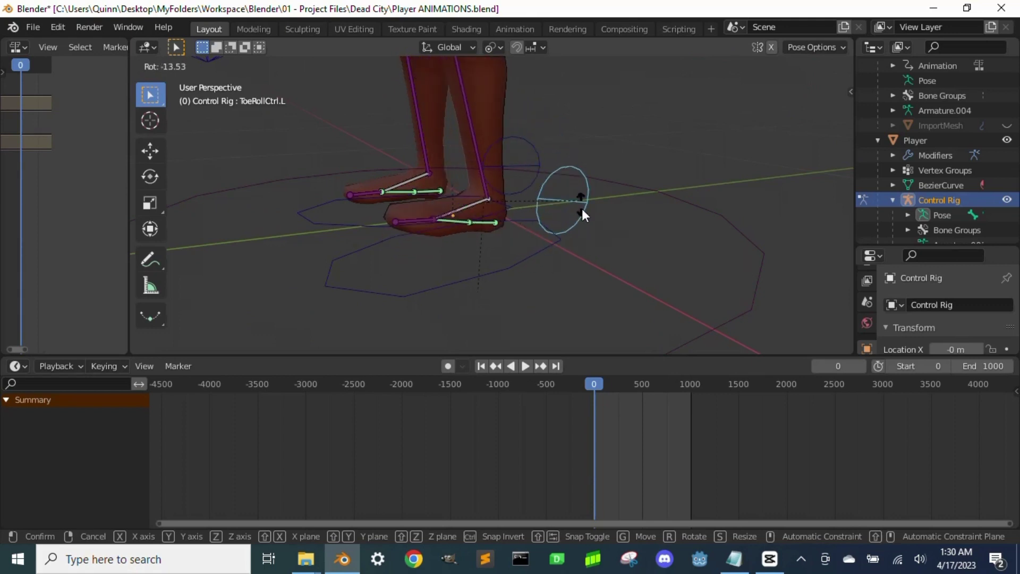
{"action": "right_click", "coordinate": [517, 154]}
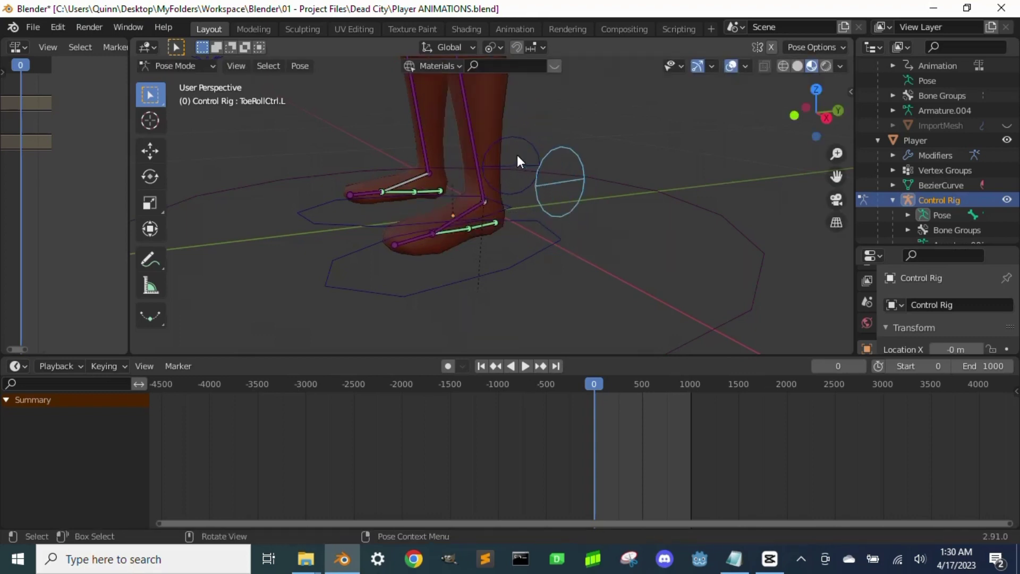
{"action": "scroll", "coordinate": [573, 254], "scroll_direction": "down", "scroll_amount": 3}
{"action": "middle_click_drag", "start_coordinate": [530, 213], "coordinate": [559, 292], "text": "shift"}
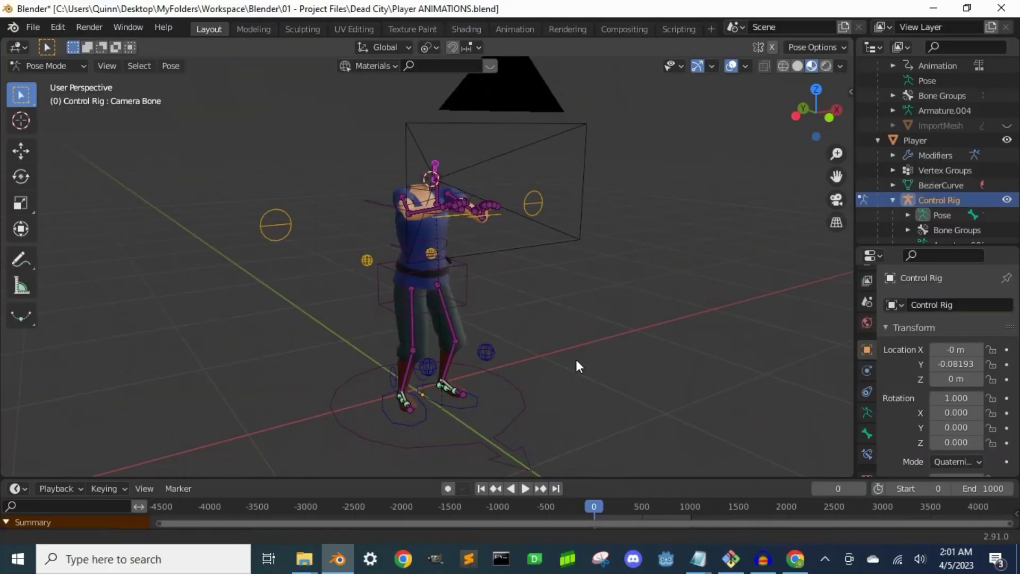
Try rotating the Camera Bone from the side to tilt the camera and arms together.
{"action": "middle_click_drag", "start_coordinate": [575, 350], "coordinate": [731, 292]}
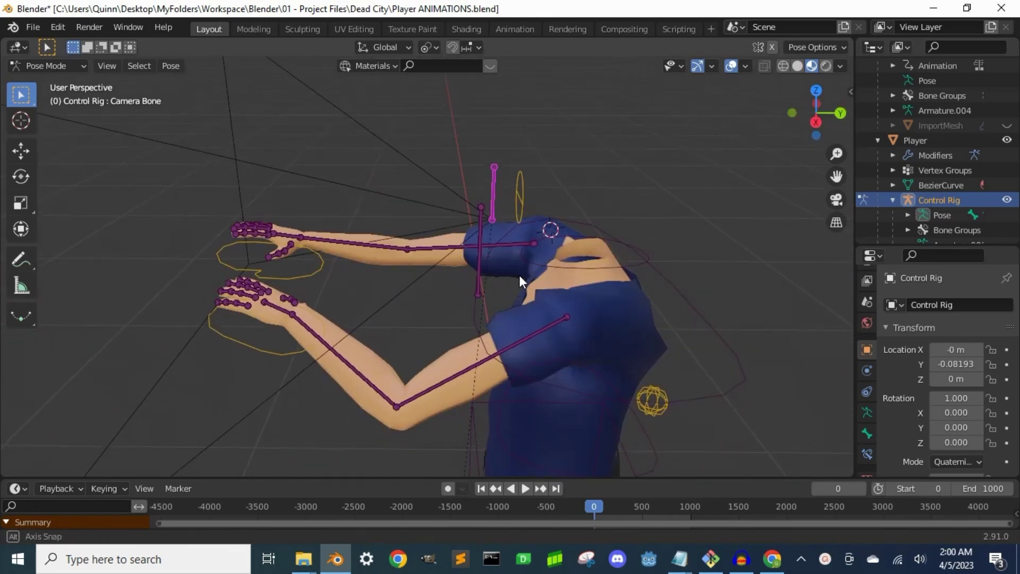
{"action": "middle_click_drag", "start_coordinate": [518, 275], "coordinate": [518, 250]}
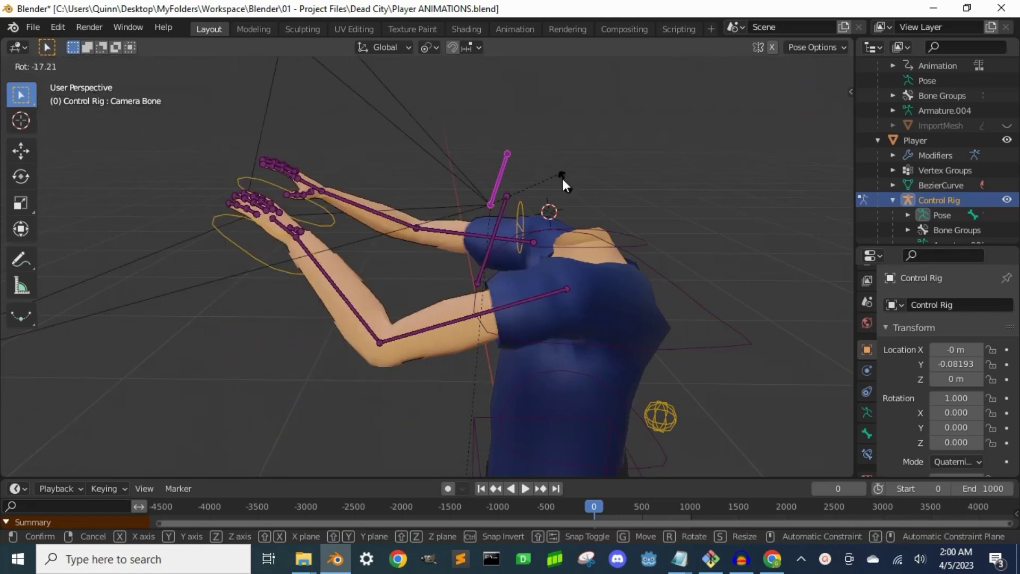
{"action": "right_click", "coordinate": [461, 129]}
{"action": "middle_click_drag", "start_coordinate": [624, 231], "coordinate": [618, 207]}
{"action": "scroll", "coordinate": [619, 206], "scroll_direction": "down", "scroll_amount": 4}
{"action": "key", "text": "r"}
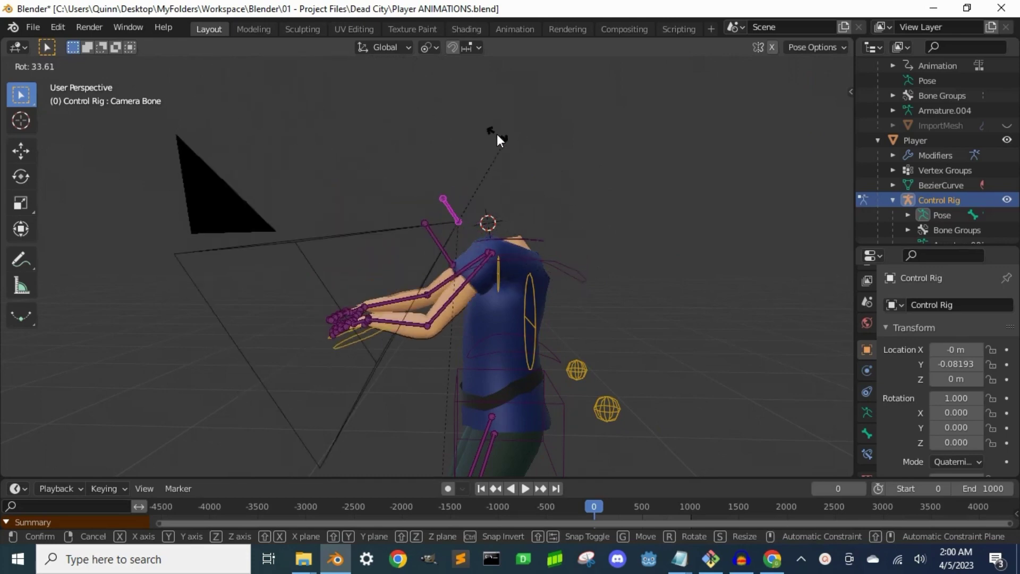
{"action": "right_click", "coordinate": [643, 228]}
Try a trackball rotation of the Camera Bone while viewing the character from behind.
{"action": "middle_click_drag", "start_coordinate": [644, 228], "coordinate": [491, 272]}
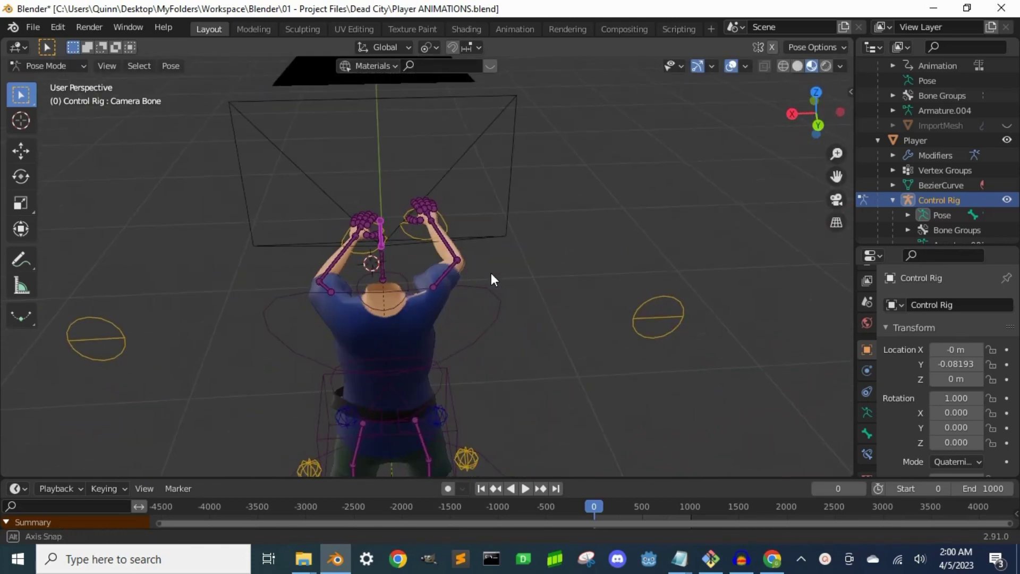
{"action": "key", "text": "r"}
{"action": "key", "text": "r"}
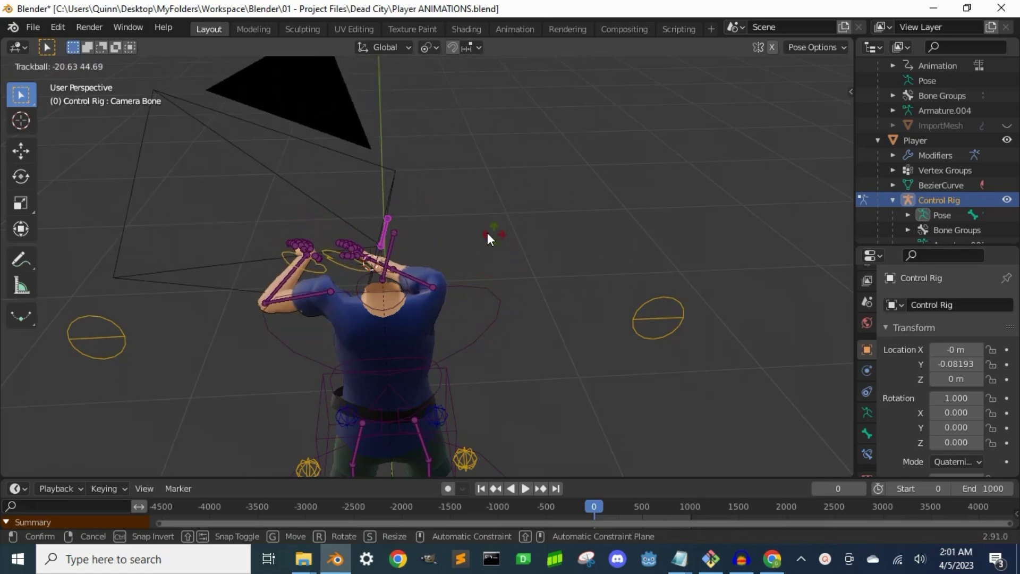
{"action": "left_click", "coordinate": [439, 237]}
Compare the Camera Bone with the vertical bone beside it, selecting each in turn.
{"action": "middle_click_drag", "start_coordinate": [428, 311], "coordinate": [469, 209]}
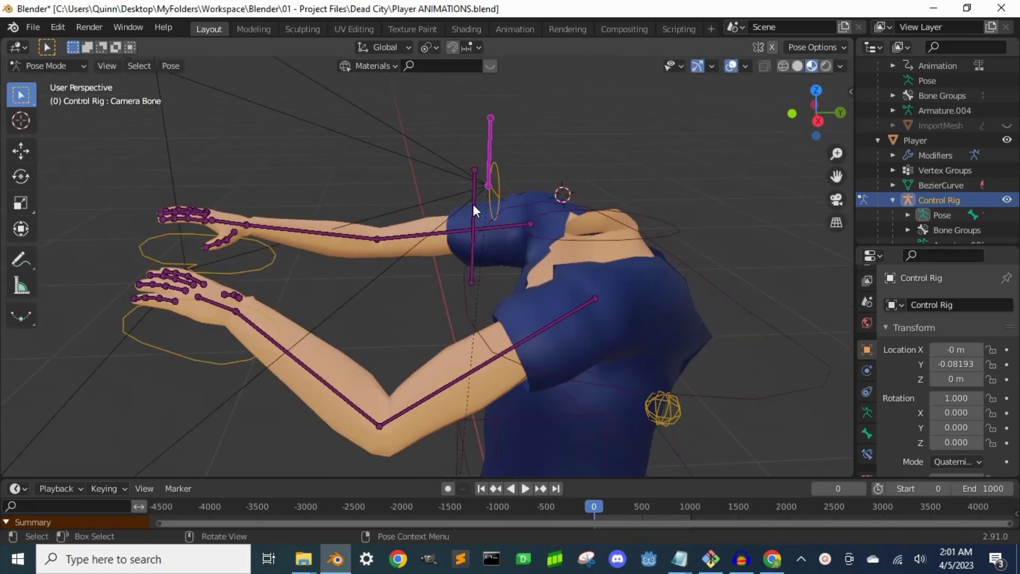
{"action": "left_click", "coordinate": [473, 204]}
{"action": "middle_click_drag", "start_coordinate": [583, 225], "coordinate": [541, 245]}
{"action": "left_click", "coordinate": [485, 156]}
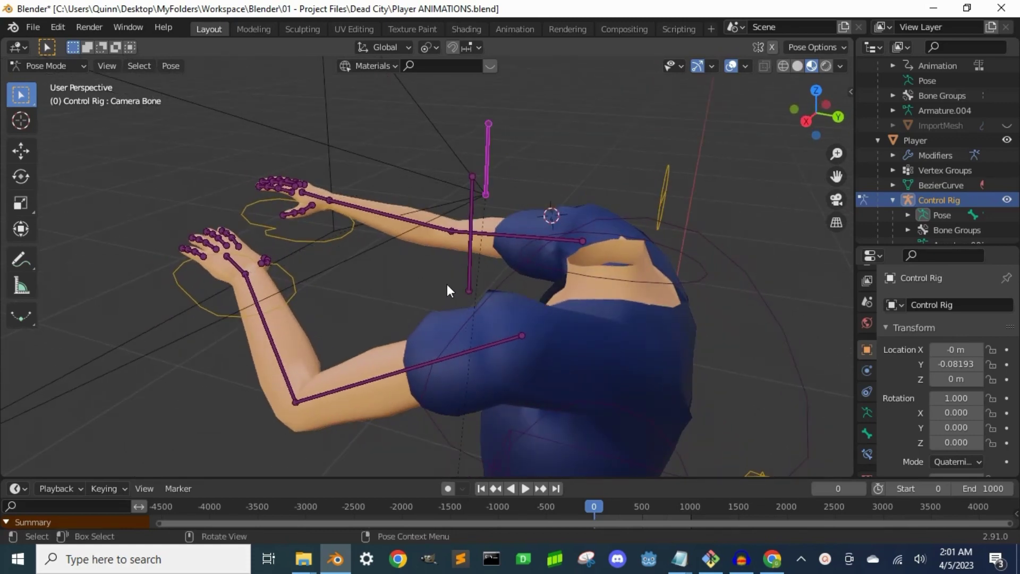
{"action": "middle_click_drag", "start_coordinate": [455, 280], "coordinate": [470, 226]}
{"action": "left_click", "coordinate": [473, 217]}
{"action": "left_click", "coordinate": [489, 163]}
Try rotating the Camera Bone downward from the side, and sideways with a trackball rotation from behind.
{"action": "middle_click_drag", "start_coordinate": [617, 167], "coordinate": [597, 134]}
{"action": "key", "text": "r"}
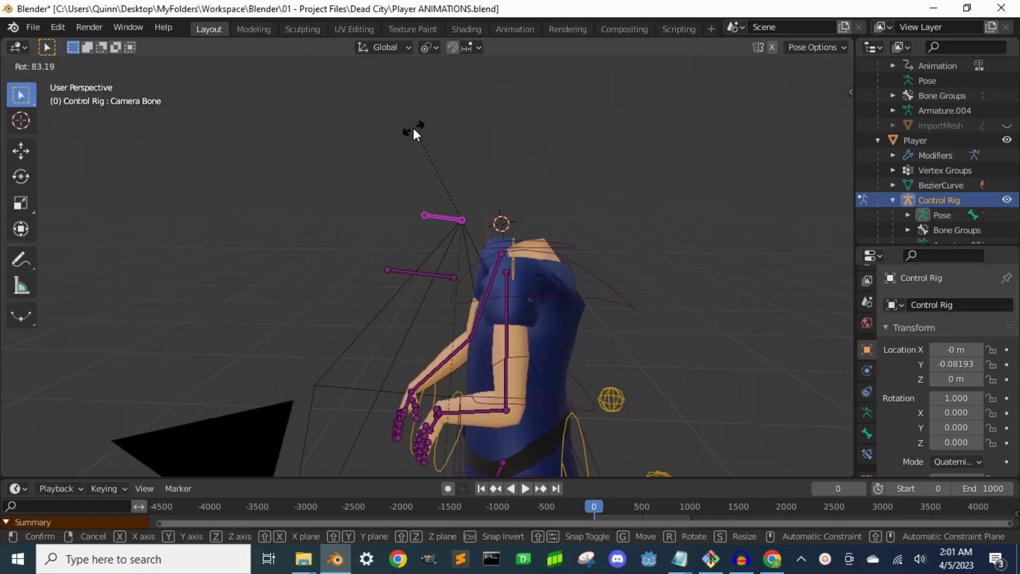
{"action": "right_click", "coordinate": [531, 179]}
{"action": "middle_click_drag", "start_coordinate": [558, 223], "coordinate": [512, 215]}
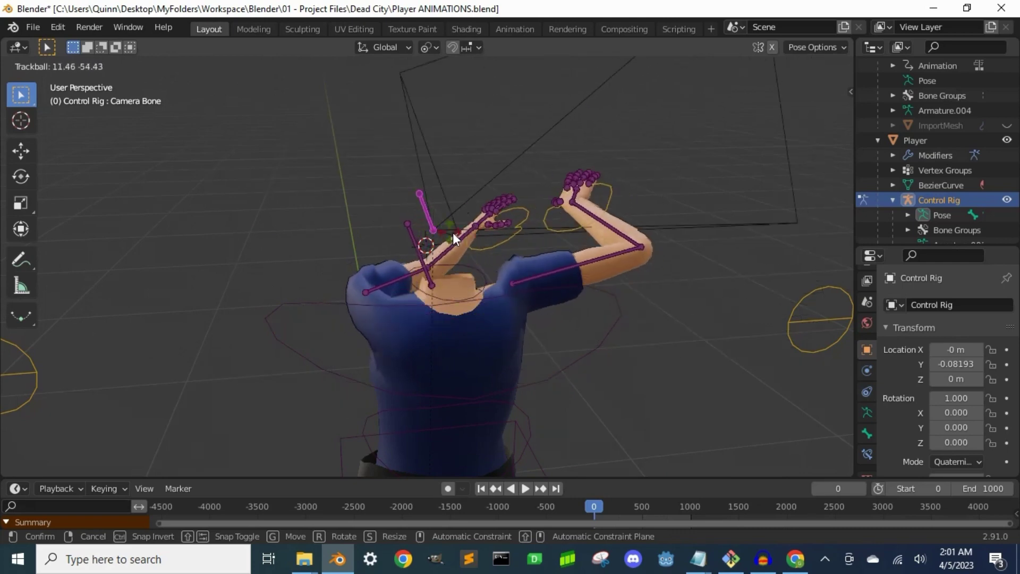
{"action": "right_click", "coordinate": [467, 222]}
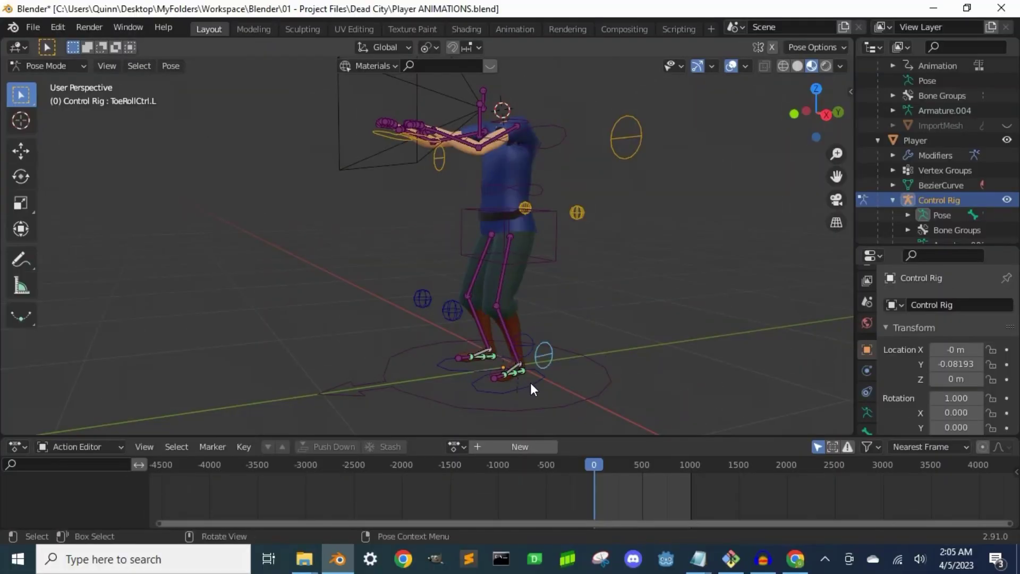
Select the left foot control and assign the HandsLeftCtrl action to the Control Rig.
{"action": "left_click", "coordinate": [531, 390]}
{"action": "left_click", "coordinate": [457, 446]}
{"action": "left_click", "coordinate": [488, 294]}
{"action": "middle_click_drag", "start_coordinate": [502, 312], "coordinate": [476, 444]}
{"action": "left_click", "coordinate": [469, 447]}
{"action": "left_click", "coordinate": [525, 321]}
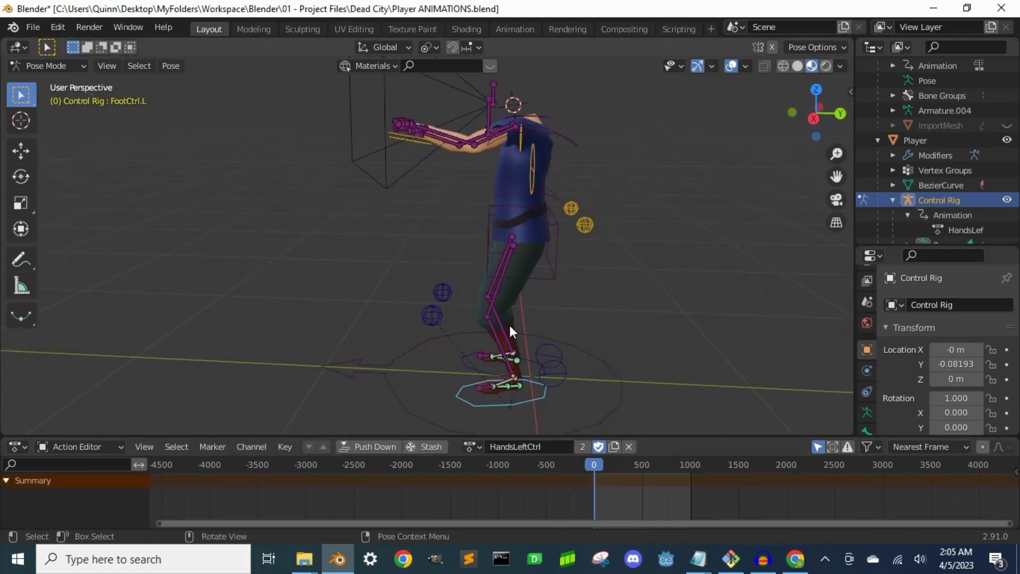
Preview the remaining left-hand pose actions on the Control Rig.
{"action": "middle_click_drag", "start_coordinate": [526, 322], "coordinate": [508, 441]}
{"action": "left_click", "coordinate": [469, 446]}
{"action": "left_click", "coordinate": [523, 350]}
{"action": "middle_click_drag", "start_coordinate": [524, 350], "coordinate": [473, 448]}
{"action": "left_click", "coordinate": [473, 448]}
{"action": "left_click", "coordinate": [478, 351]}
Preview the HandsRight actions and HandsUpCtrl on the Control Rig.
{"action": "left_click", "coordinate": [473, 447]}
{"action": "left_click", "coordinate": [509, 366]}
{"action": "middle_click_drag", "start_coordinate": [509, 366], "coordinate": [468, 445]}
{"action": "left_click", "coordinate": [469, 446]}
{"action": "left_click", "coordinate": [513, 396]}
{"action": "middle_click_drag", "start_coordinate": [513, 396], "coordinate": [473, 487]}
{"action": "left_click", "coordinate": [470, 447]}
{"action": "left_click", "coordinate": [504, 393]}
{"action": "left_click", "coordinate": [470, 447]}
{"action": "left_click", "coordinate": [494, 412]}
Assign the IdleCtrl action to the rig, play the animation briefly and stop it.
{"action": "middle_click_drag", "start_coordinate": [497, 290], "coordinate": [452, 301], "text": "shift"}
{"action": "left_click", "coordinate": [478, 445]}
{"action": "left_click", "coordinate": [547, 425]}
{"action": "key", "text": "space"}
{"action": "key", "text": "space"}
Assign the IdleLegs action to the rig and examine the pose from other angles.
{"action": "left_click", "coordinate": [469, 446]}
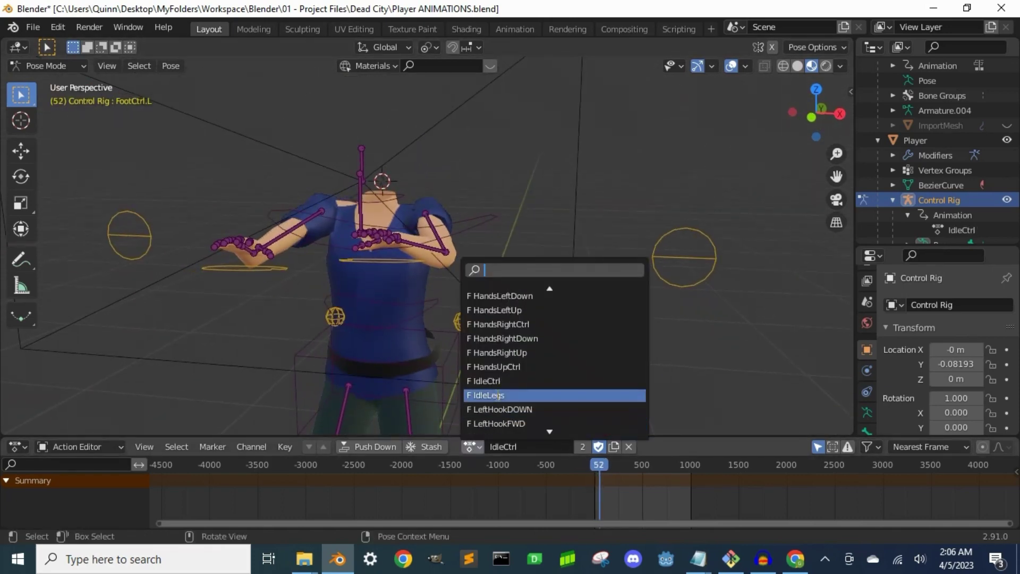
{"action": "left_click", "coordinate": [499, 395]}
{"action": "middle_click_drag", "start_coordinate": [655, 338], "coordinate": [524, 350]}
{"action": "middle_click_drag", "start_coordinate": [624, 372], "coordinate": [649, 255], "text": "shift"}
Return to frame 0 and assign the LeftHookDOWN action to the rig.
{"action": "left_click_drag", "start_coordinate": [600, 464], "coordinate": [578, 465]}
{"action": "key", "text": "shift+Left"}
{"action": "left_click", "coordinate": [469, 447]}
{"action": "left_click", "coordinate": [499, 381]}
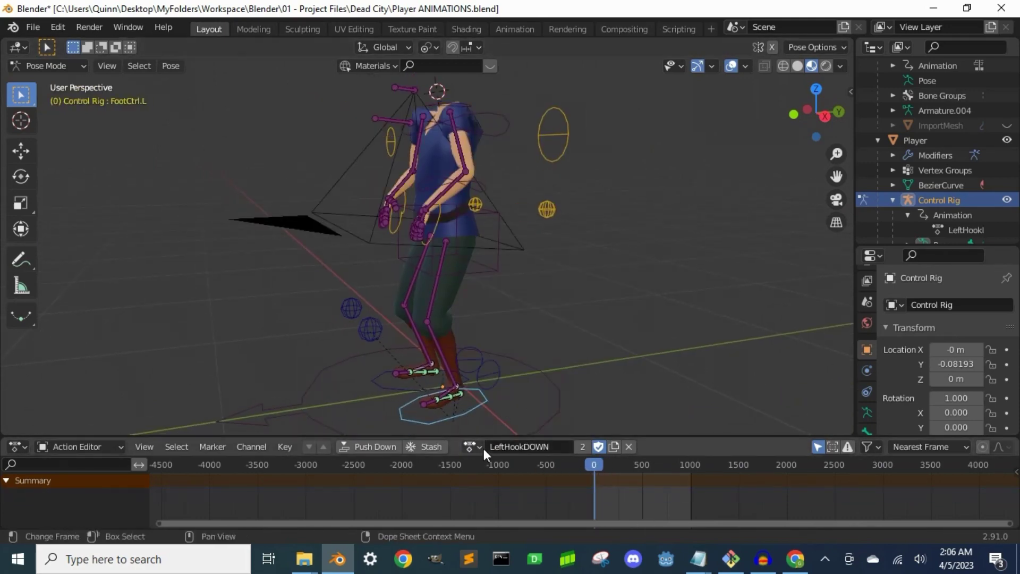
Play the LeftHookDOWN action on the Control Rig from frame 0 and stop it.
{"action": "middle_click_drag", "start_coordinate": [483, 335], "coordinate": [524, 334]}
{"action": "key", "text": "space"}
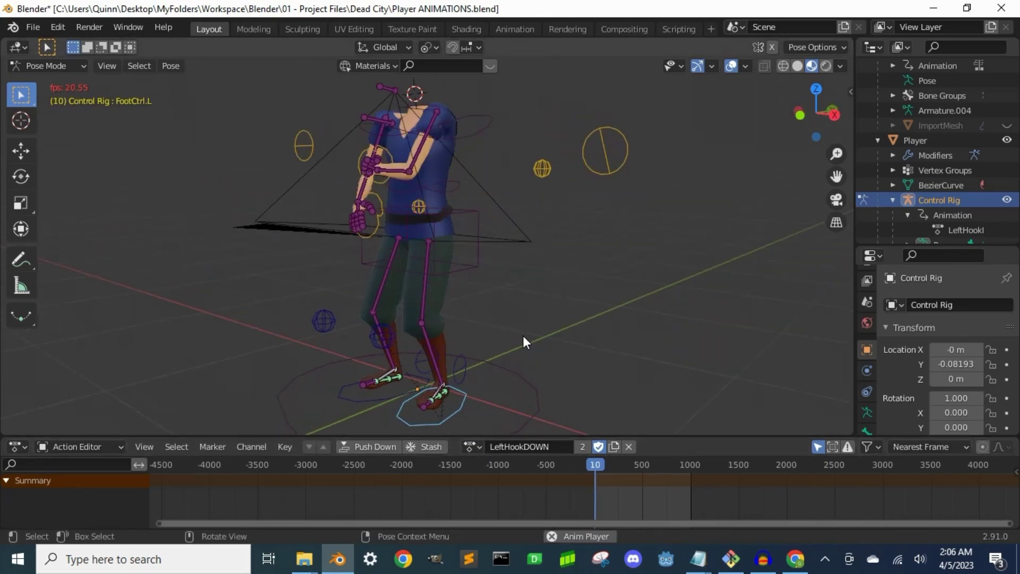
{"action": "key", "text": "space"}
Assign the LeftHookFWD action to the Control Rig, play it from frame 0 and stop it.
{"action": "left_click", "coordinate": [475, 449]}
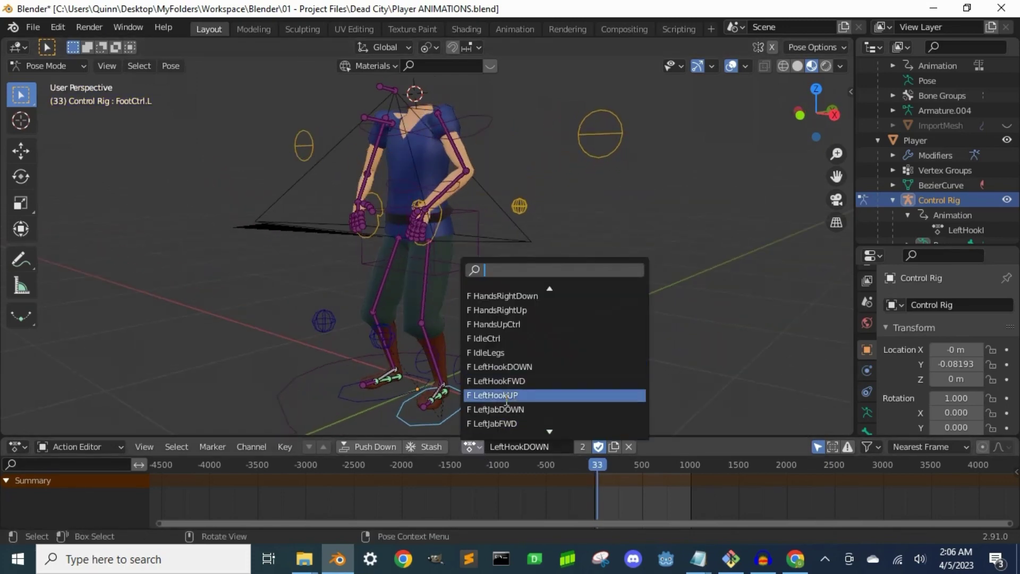
{"action": "left_click", "coordinate": [518, 381]}
{"action": "middle_click_drag", "start_coordinate": [371, 325], "coordinate": [498, 368]}
{"action": "key", "text": "space"}
{"action": "key", "text": "space"}
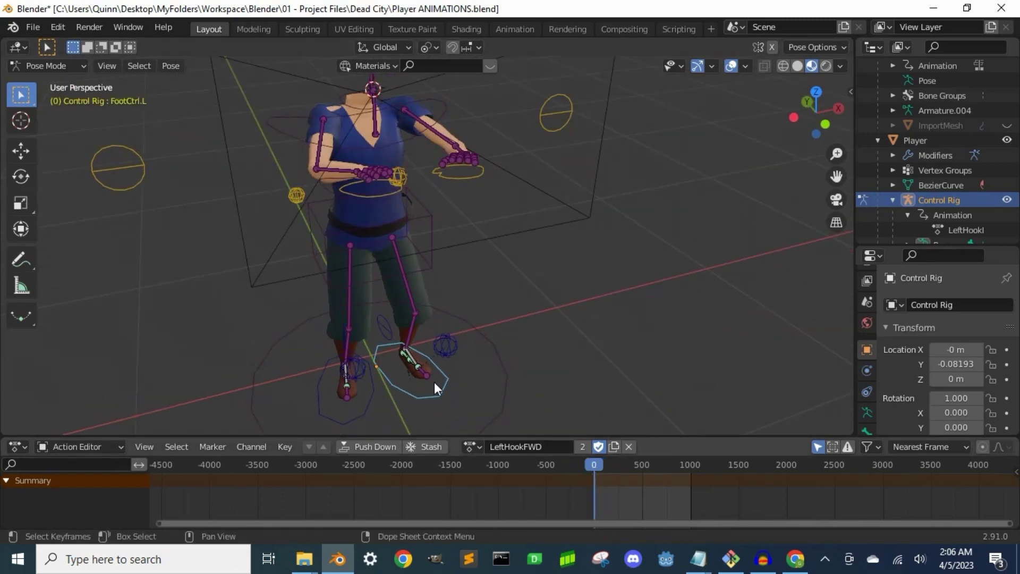
{"action": "key", "text": "space"}
{"action": "key", "text": "space"}
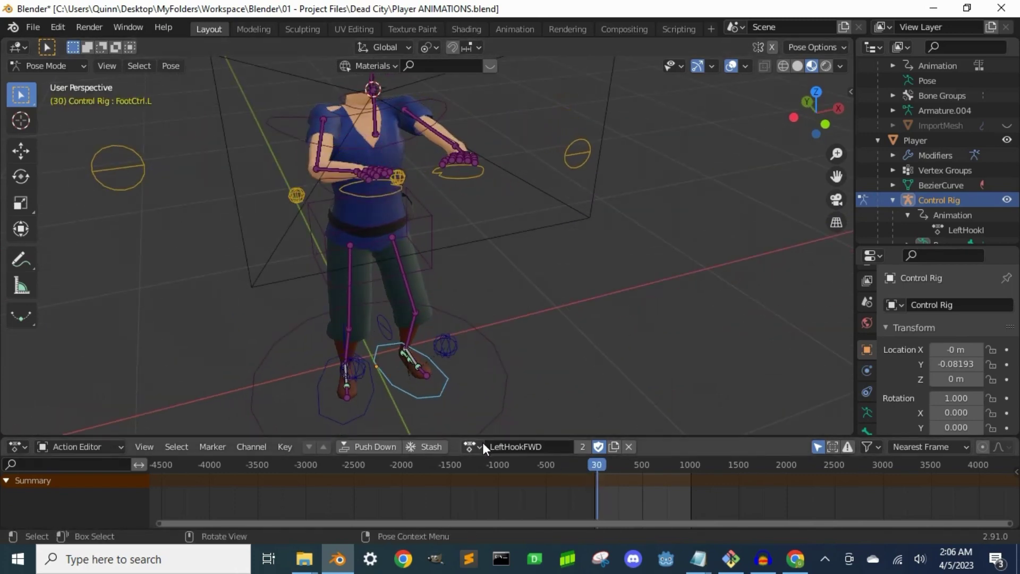
Assign the LeftHookUP action to the rig, return to frame 0, and play and stop the animation.
{"action": "left_click", "coordinate": [471, 446]}
{"action": "left_click", "coordinate": [502, 378]}
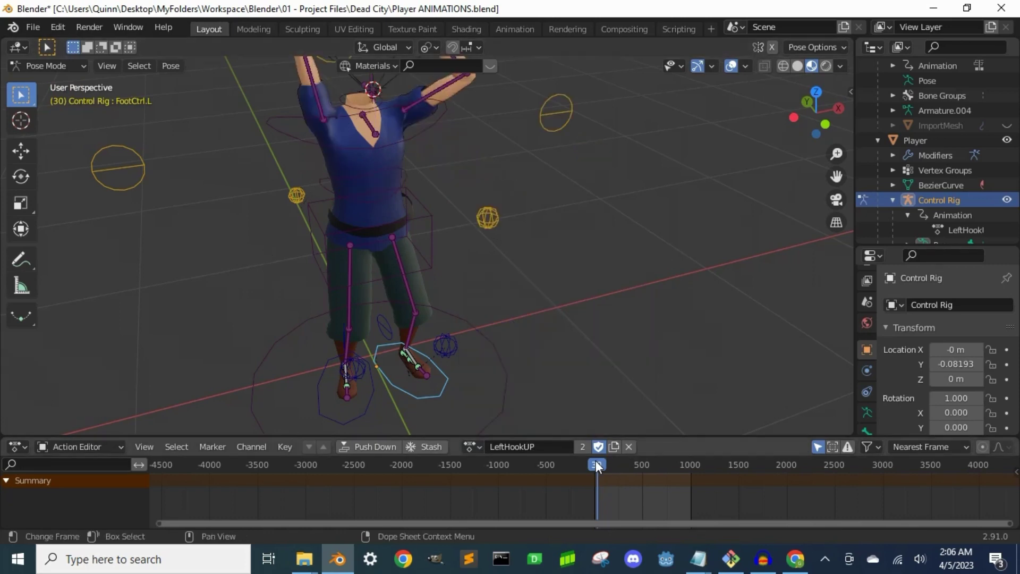
{"action": "left_click", "coordinate": [537, 464]}
{"action": "scroll", "coordinate": [518, 262], "scroll_direction": "down", "scroll_amount": 2}
{"action": "middle_click_drag", "start_coordinate": [492, 252], "coordinate": [496, 305], "text": "shift"}
{"action": "key", "text": "space"}
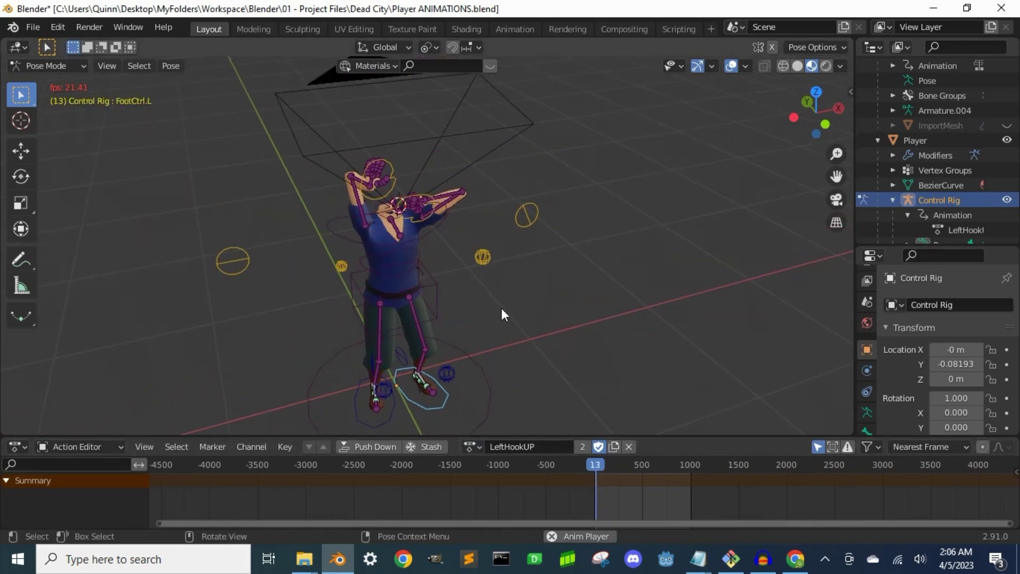
{"action": "key", "text": "space"}
Assign the RightHookDOWN action to the rig and start its playback at frame 0.
{"action": "left_click", "coordinate": [471, 446]}
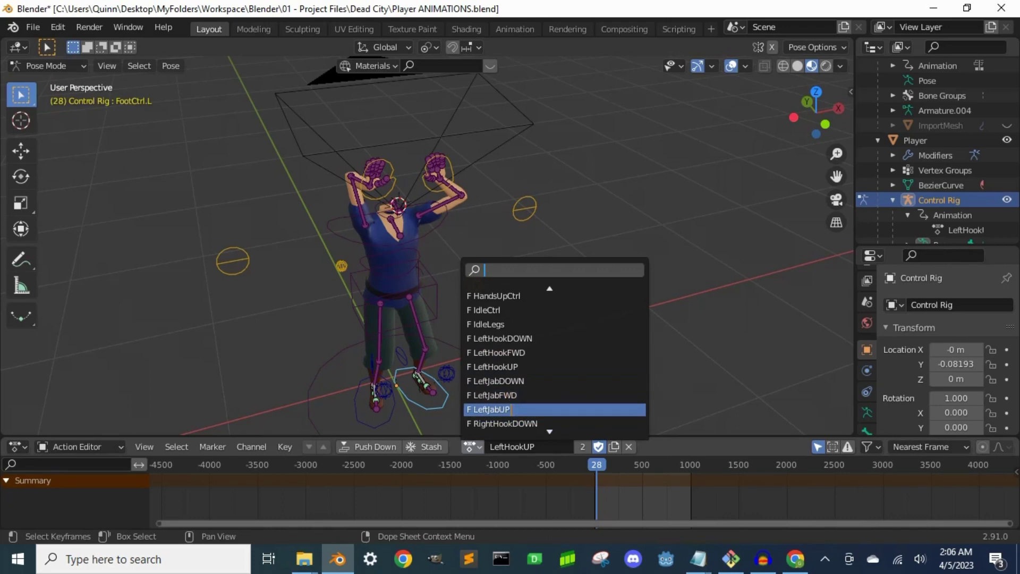
{"action": "left_click", "coordinate": [513, 423]}
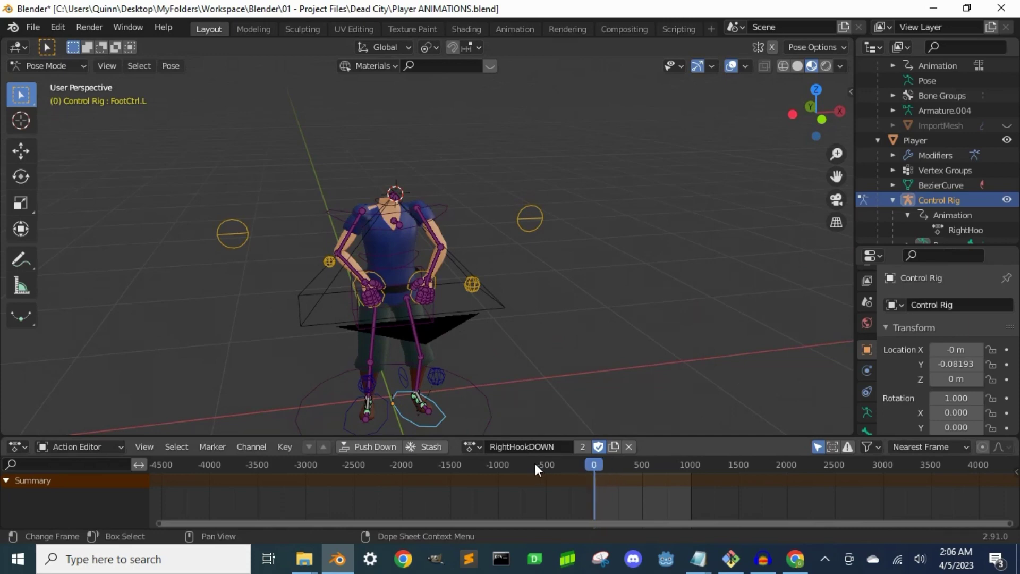
{"action": "key", "text": "space"}
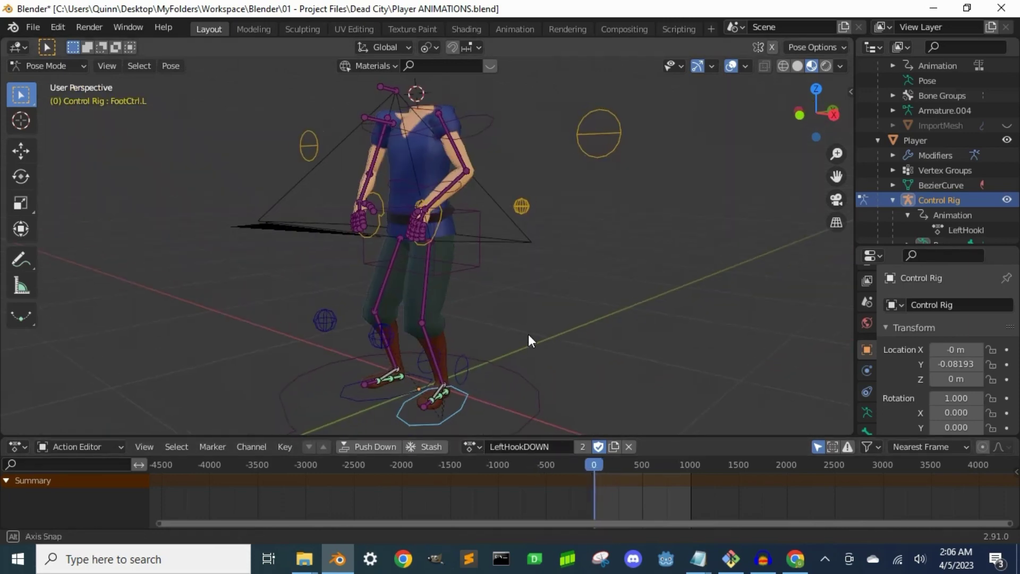
Play the LeftHookDOWN action again from frame 0 and stop it.
{"action": "middle_click_drag", "start_coordinate": [528, 333], "coordinate": [523, 335]}
{"action": "key", "text": "space"}
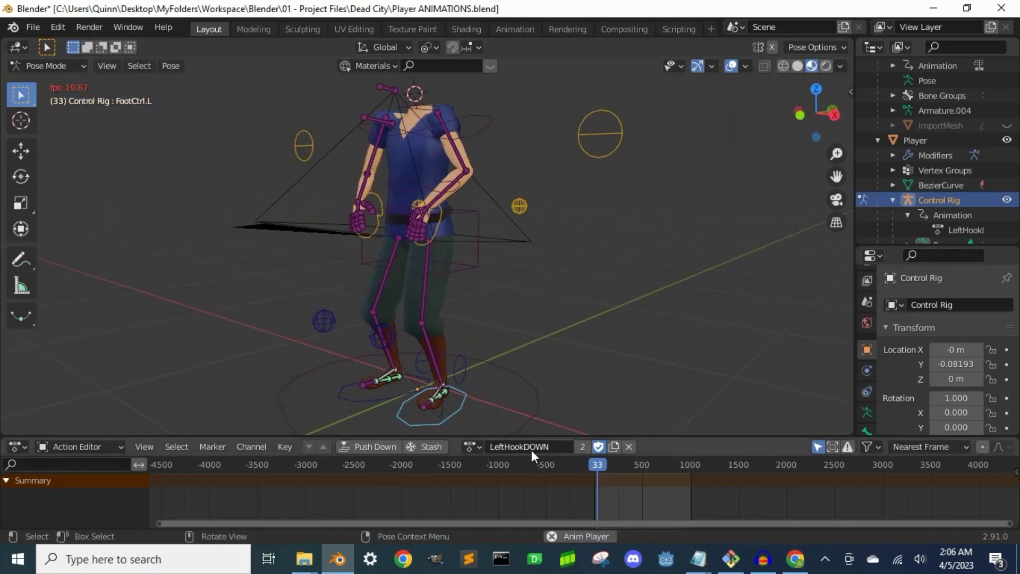
{"action": "key", "text": "space"}
Switch the rig to the LeftHookFWD action and preview the forward hook from frame 0.
{"action": "left_click", "coordinate": [470, 446]}
{"action": "left_click", "coordinate": [500, 381]}
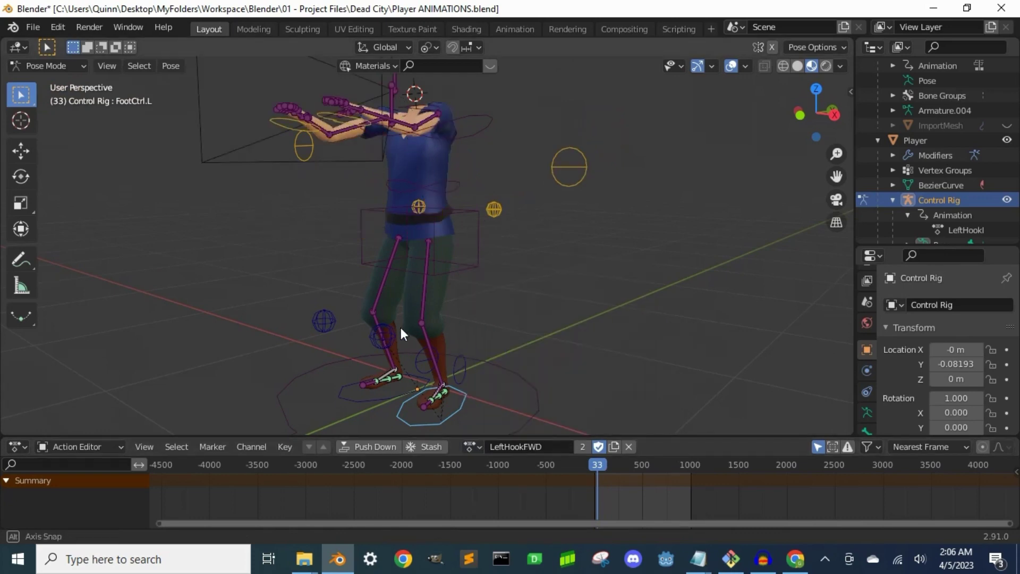
{"action": "middle_click_drag", "start_coordinate": [401, 328], "coordinate": [499, 367]}
{"action": "key", "text": "space"}
{"action": "key", "text": "space"}
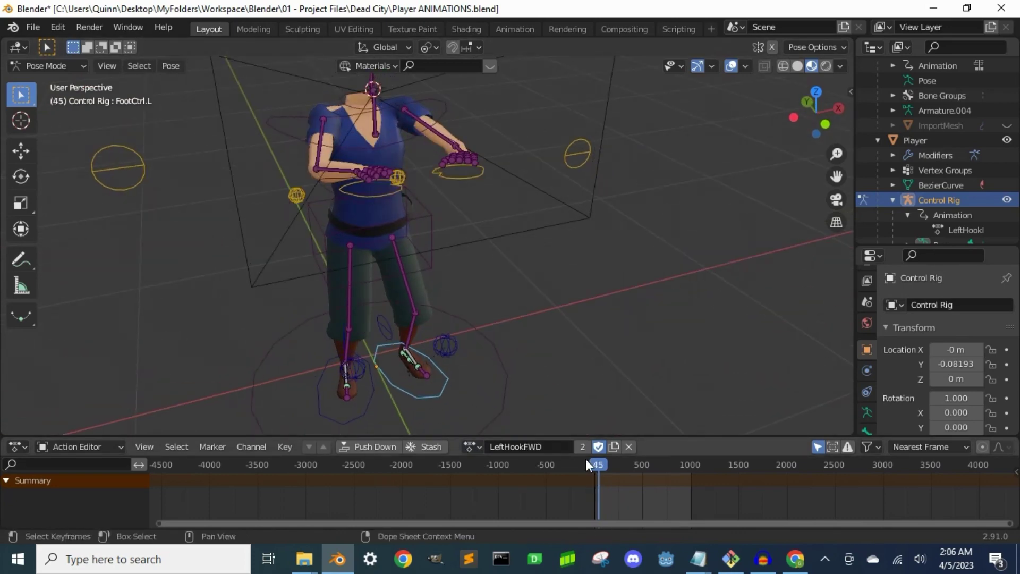
{"action": "left_click", "coordinate": [565, 465]}
{"action": "key", "text": "space"}
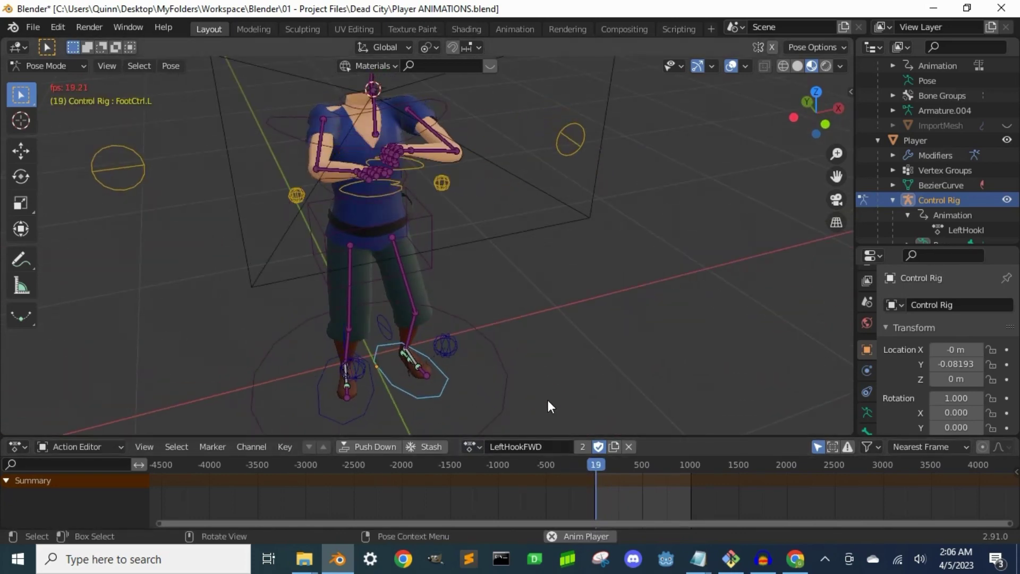
{"action": "key", "text": "space"}
Switch the rig to the LeftHookUP action and preview the upward hook from frame 0.
{"action": "left_click", "coordinate": [480, 445]}
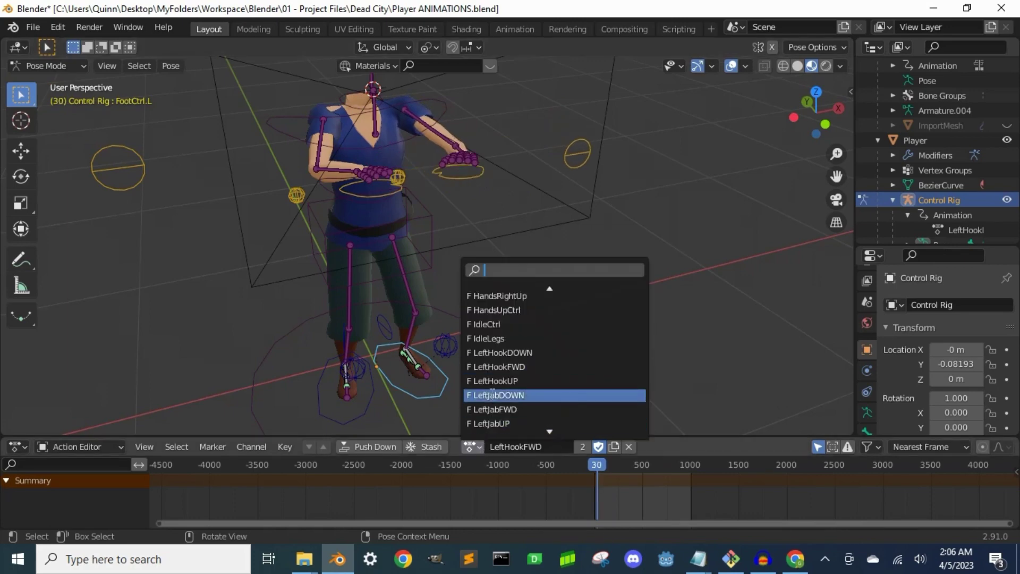
{"action": "left_click", "coordinate": [562, 384]}
{"action": "key", "text": "shift+Left"}
{"action": "scroll", "coordinate": [499, 248], "scroll_direction": "down", "scroll_amount": 3}
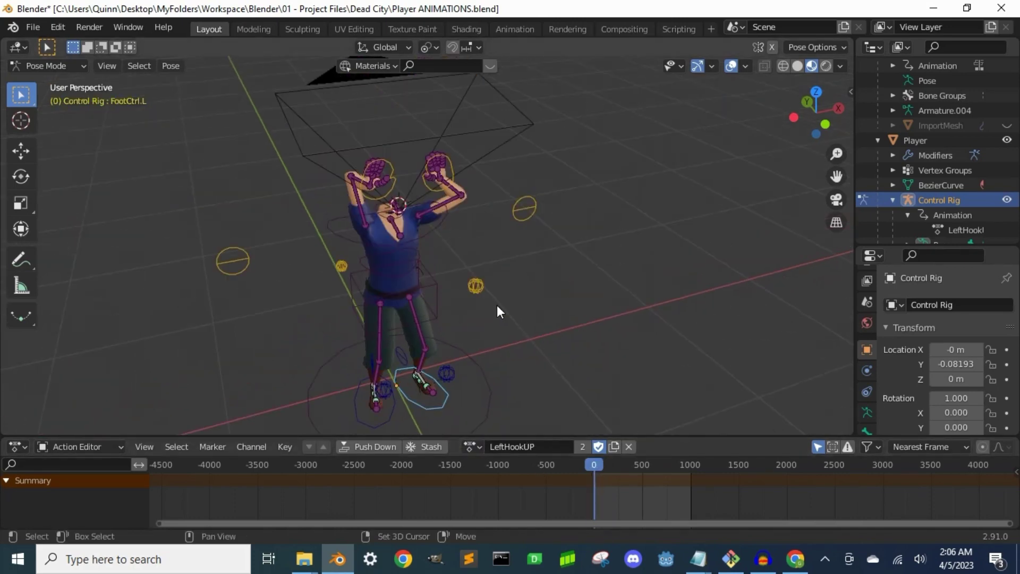
{"action": "key", "text": "space"}
{"action": "key", "text": "space"}
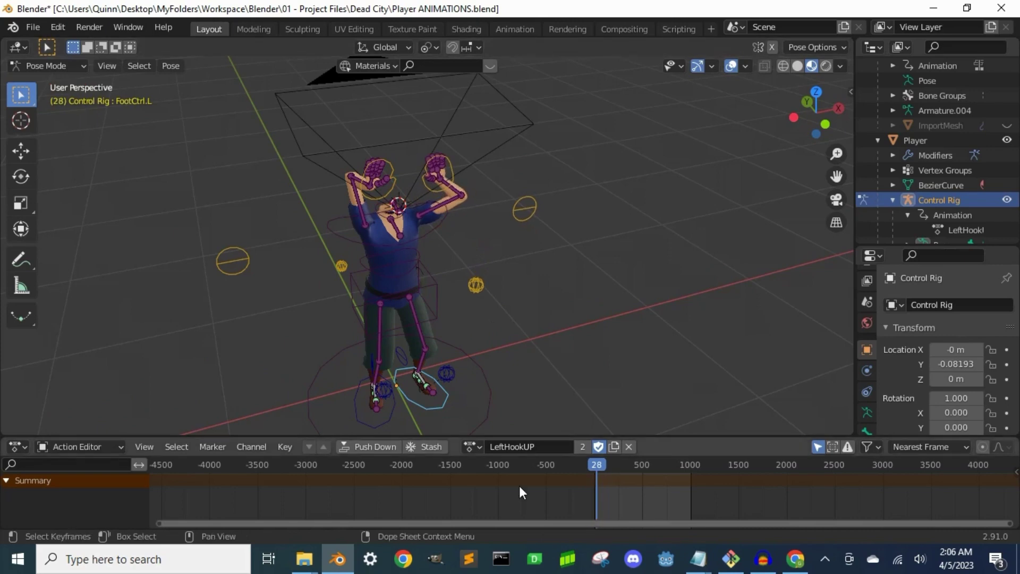
Assign the RightHookDOWN action to the rig, followed by the WalkCtrl action.
{"action": "left_click", "coordinate": [480, 445]}
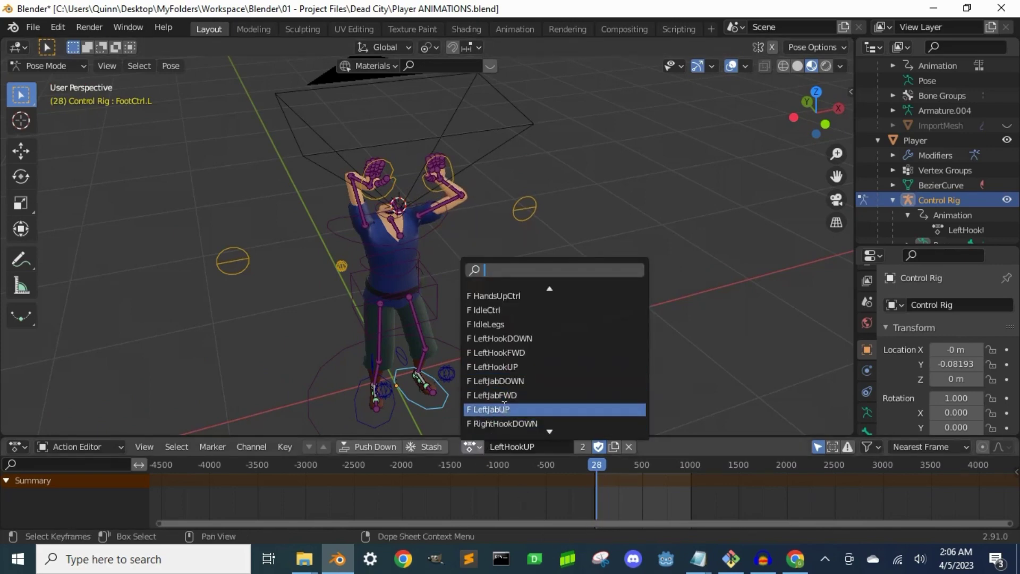
{"action": "left_click", "coordinate": [510, 423]}
{"action": "left_click", "coordinate": [471, 447]}
{"action": "left_click", "coordinate": [532, 410]}
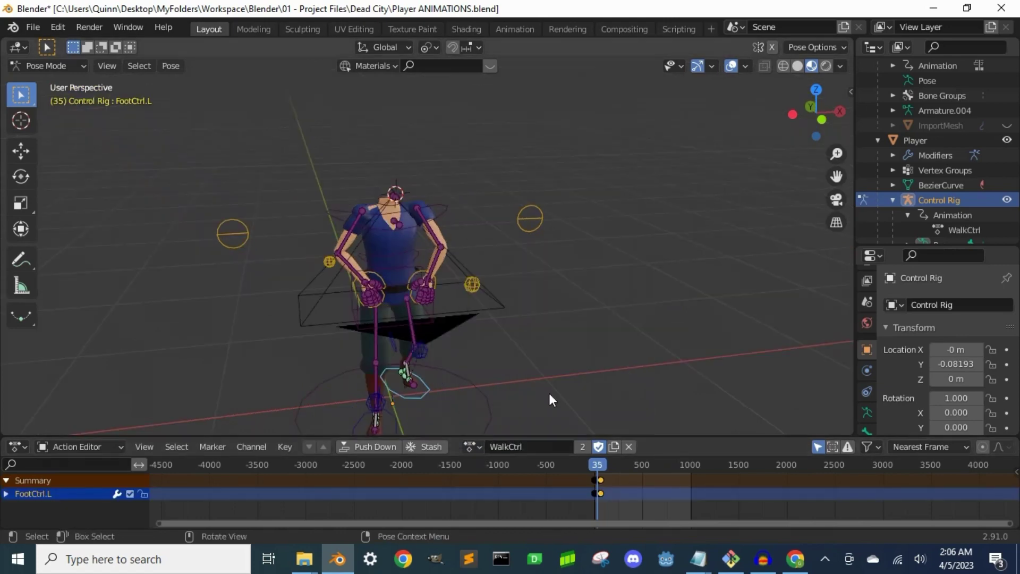
Return to frame 0 and play the WalkCtrl action to examine the leg movement, stopping it after a moment.
{"action": "middle_click_drag", "start_coordinate": [549, 393], "coordinate": [479, 356]}
{"action": "scroll", "coordinate": [479, 356], "scroll_direction": "up", "scroll_amount": 3}
{"action": "scroll", "coordinate": [479, 356], "scroll_direction": "down", "scroll_amount": 1}
{"action": "left_click_drag", "start_coordinate": [601, 464], "coordinate": [569, 461]}
{"action": "middle_click_drag", "start_coordinate": [518, 361], "coordinate": [508, 250], "text": "shift"}
{"action": "key", "text": "space"}
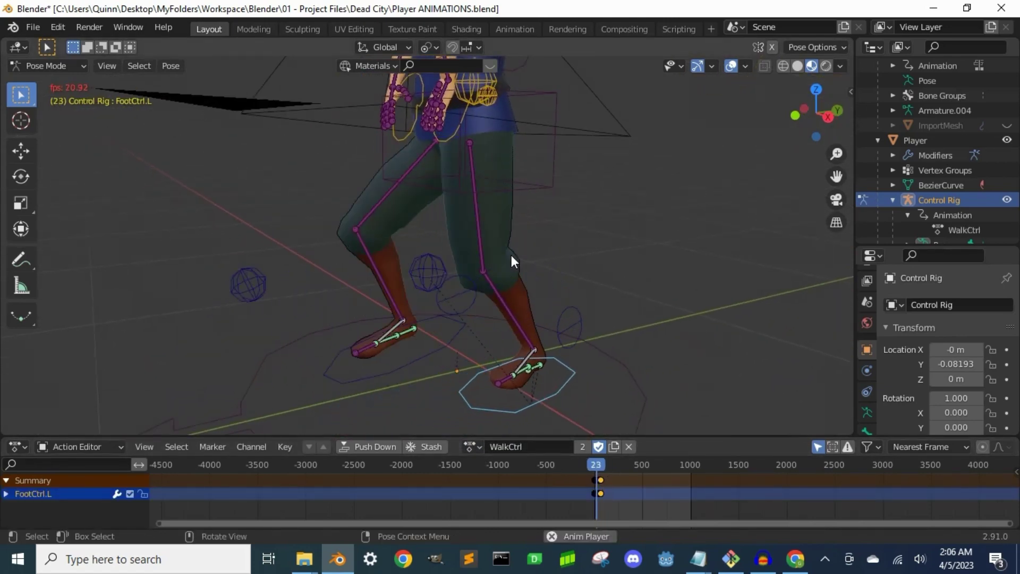
{"action": "key", "text": "space"}
Assign the RunCtrl action to the rig, return to frame 0, and play and stop the run animation.
{"action": "left_click", "coordinate": [470, 446]}
{"action": "left_click", "coordinate": [522, 407]}
{"action": "left_click_drag", "start_coordinate": [596, 464], "coordinate": [583, 461]}
{"action": "scroll", "coordinate": [579, 301], "scroll_direction": "down", "scroll_amount": 3}
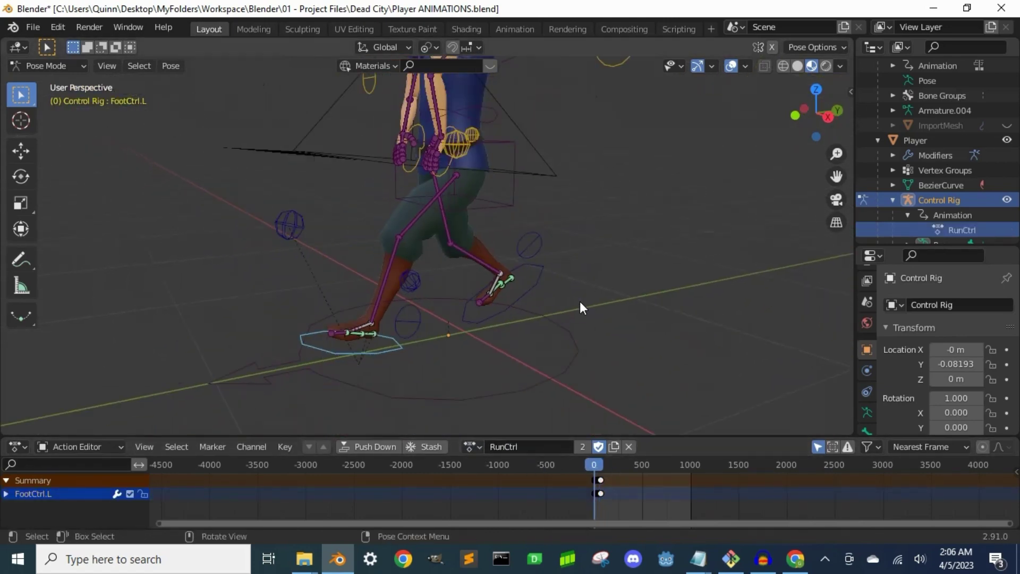
{"action": "scroll", "coordinate": [579, 302], "scroll_direction": "down", "scroll_amount": 1}
{"action": "key", "text": "space"}
{"action": "key", "text": "space"}
{"action": "middle_click_drag", "start_coordinate": [424, 286], "coordinate": [695, 368], "text": "shift"}
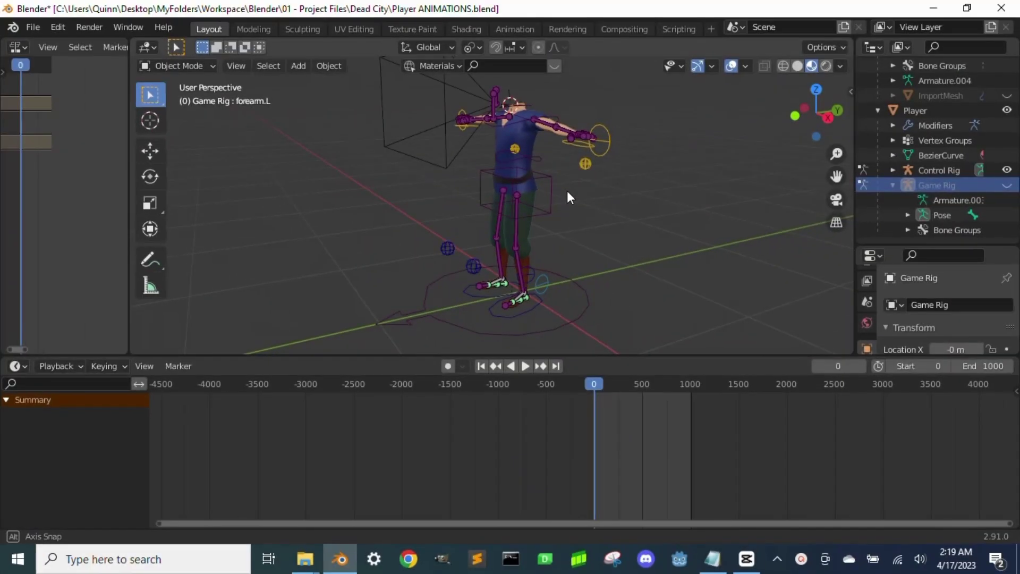
Show the Game Rig, hide the Control Rig and examine the deform bones on the character.
{"action": "middle_click_drag", "start_coordinate": [567, 190], "coordinate": [736, 232]}
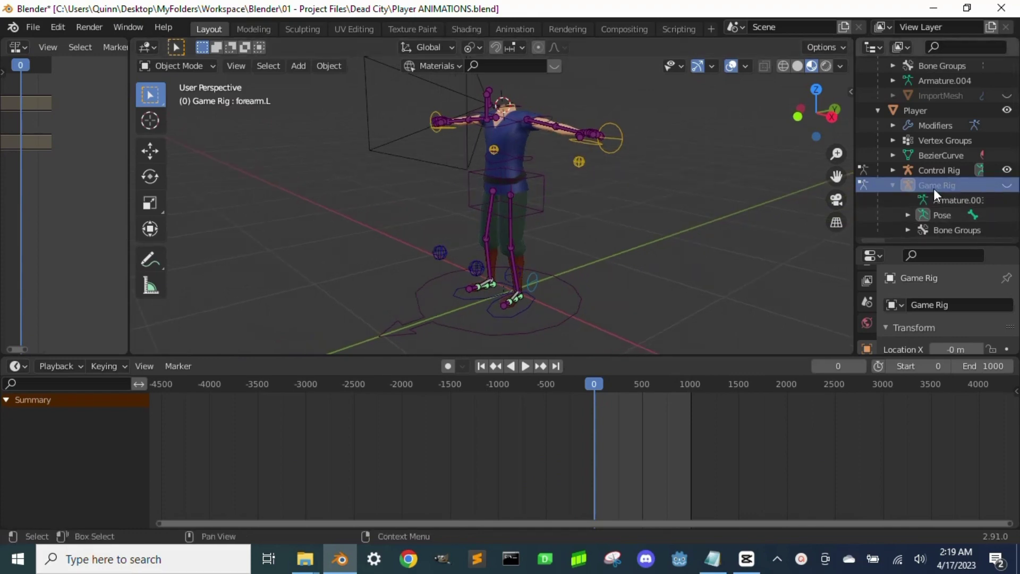
{"action": "left_click", "coordinate": [1007, 186]}
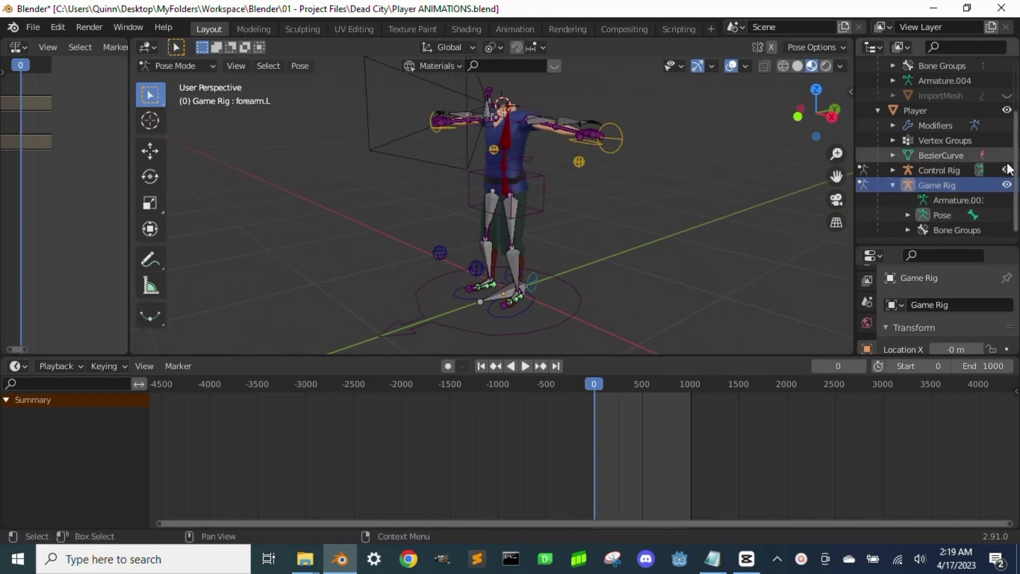
{"action": "left_click", "coordinate": [1007, 170]}
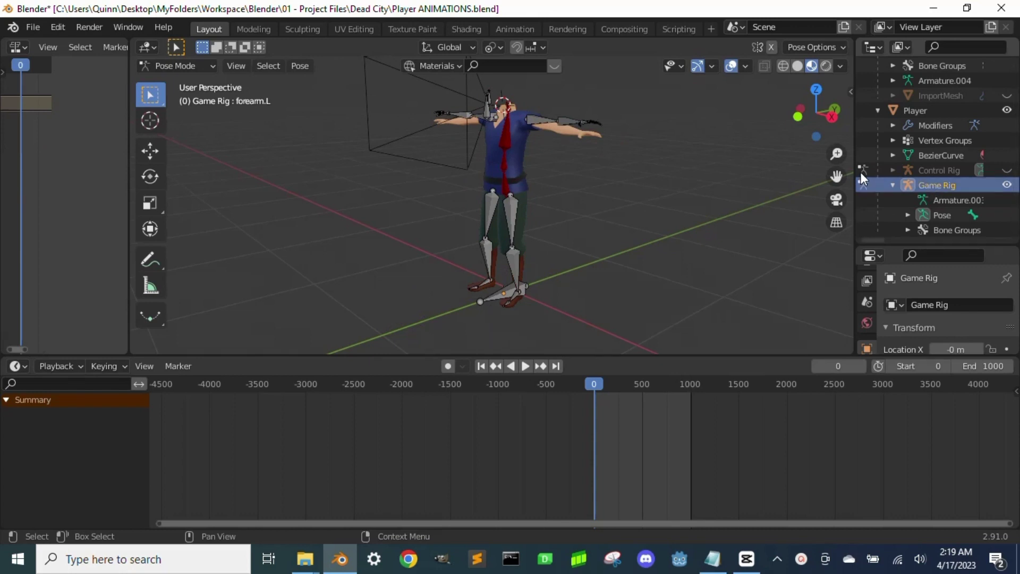
{"action": "scroll", "coordinate": [598, 158], "scroll_direction": "up", "scroll_amount": 5}
{"action": "scroll", "coordinate": [589, 218], "scroll_direction": "down", "scroll_amount": 5}
{"action": "middle_click_drag", "start_coordinate": [588, 218], "coordinate": [664, 228]}
Show the Control Rig, hide the Game Rig and make the Control Rig active in Pose Mode.
{"action": "left_click", "coordinate": [1007, 170]}
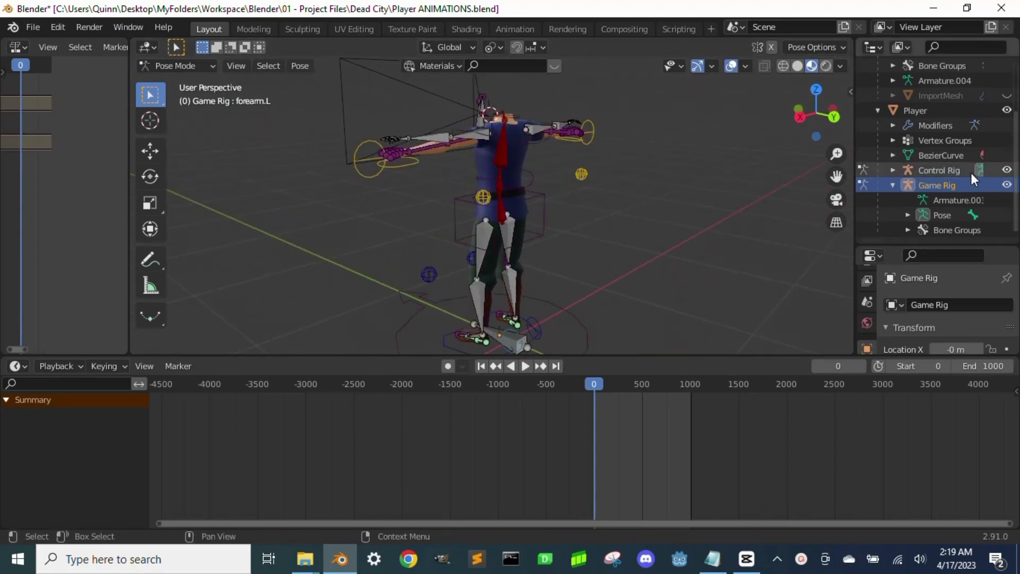
{"action": "left_click", "coordinate": [1007, 185]}
{"action": "left_click", "coordinate": [938, 170]}
{"action": "key", "text": "ctrl+Tab"}
Select the Control Rig's elbow poles, hand controls and left knee pole one at a time to examine the IK controls.
{"action": "middle_click_drag", "start_coordinate": [498, 234], "coordinate": [387, 213]}
{"action": "left_click", "coordinate": [421, 182]}
{"action": "left_click", "coordinate": [587, 178]}
{"action": "left_click", "coordinate": [655, 142]}
{"action": "left_click", "coordinate": [614, 153]}
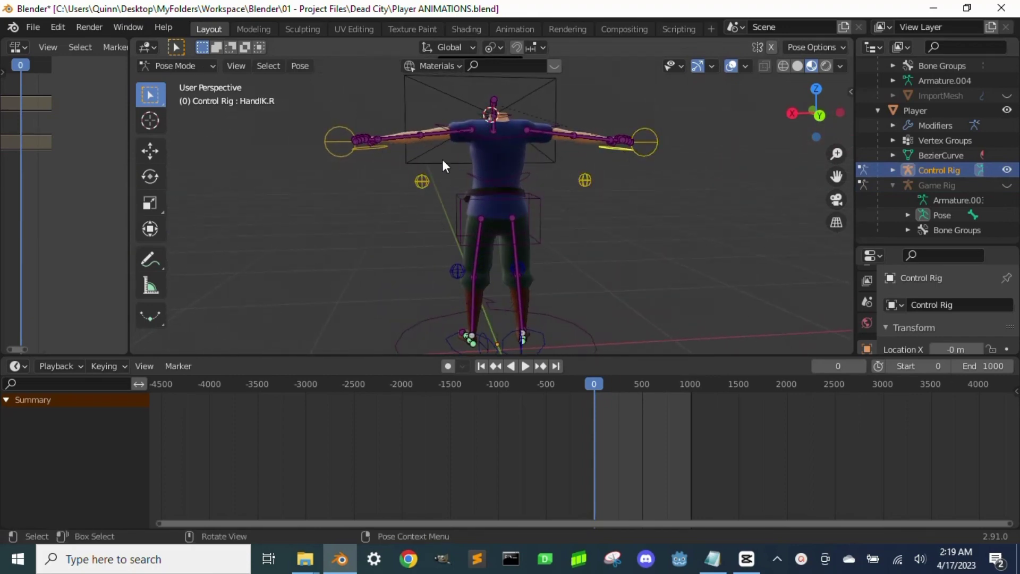
{"action": "left_click", "coordinate": [366, 148]}
{"action": "left_click", "coordinate": [336, 139]}
{"action": "middle_click_drag", "start_coordinate": [601, 260], "coordinate": [423, 205], "text": "shift"}
{"action": "left_click", "coordinate": [413, 216]}
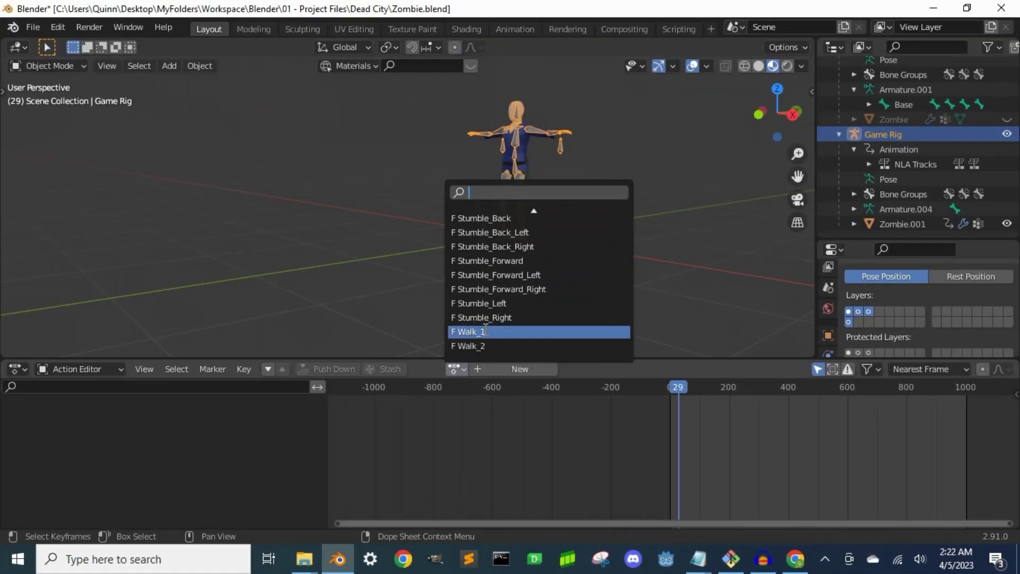
{"action": "left_click", "coordinate": [527, 333]}
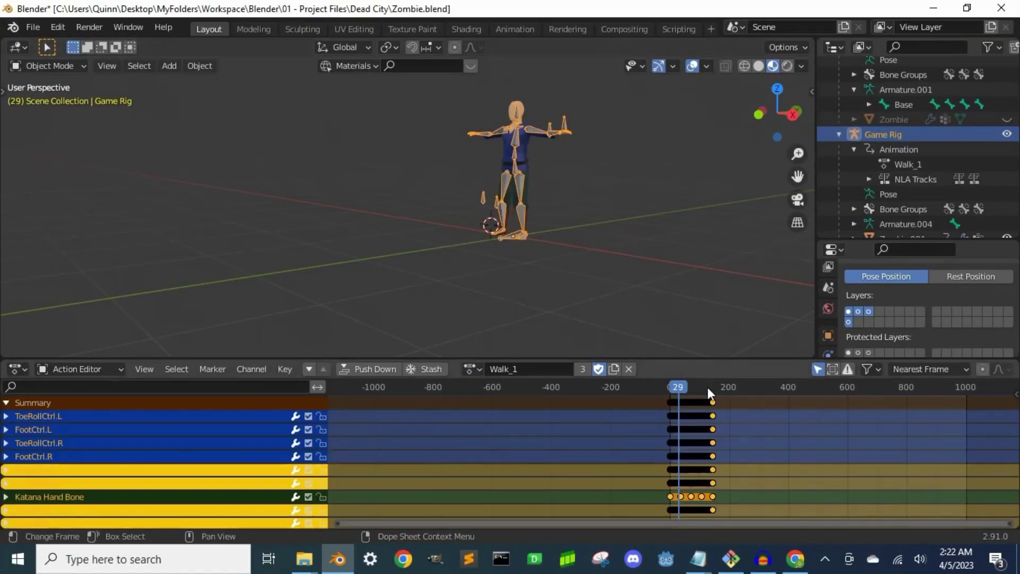
In Zombie.blend, play the Game Rig's Walk_1 action from frame 0 and examine the armature from several angles.
{"action": "left_click_drag", "start_coordinate": [685, 385], "coordinate": [620, 387]}
{"action": "key", "text": "space"}
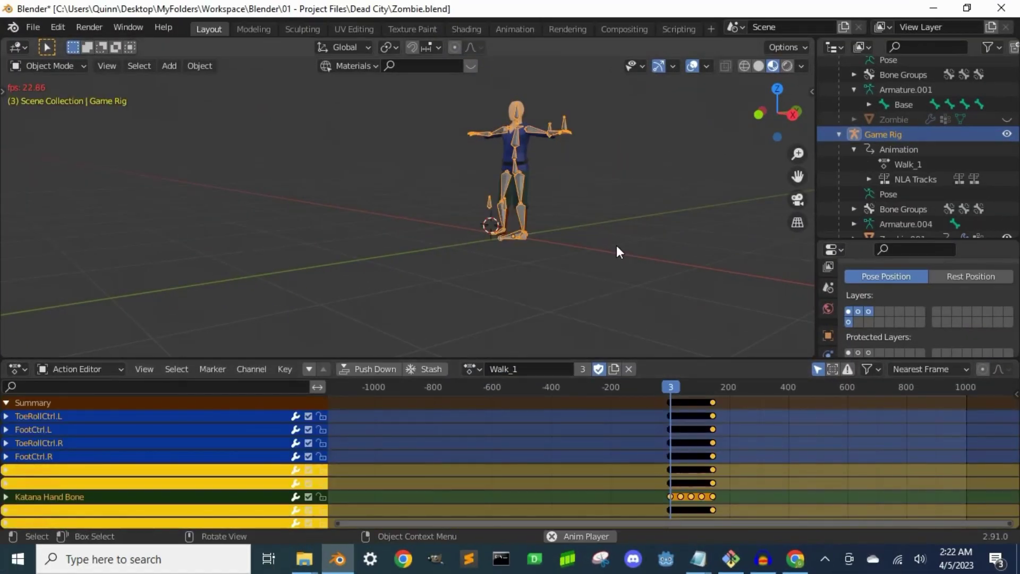
{"action": "scroll", "coordinate": [608, 247], "scroll_direction": "up", "scroll_amount": 5}
{"action": "middle_click_drag", "start_coordinate": [620, 308], "coordinate": [594, 309]}
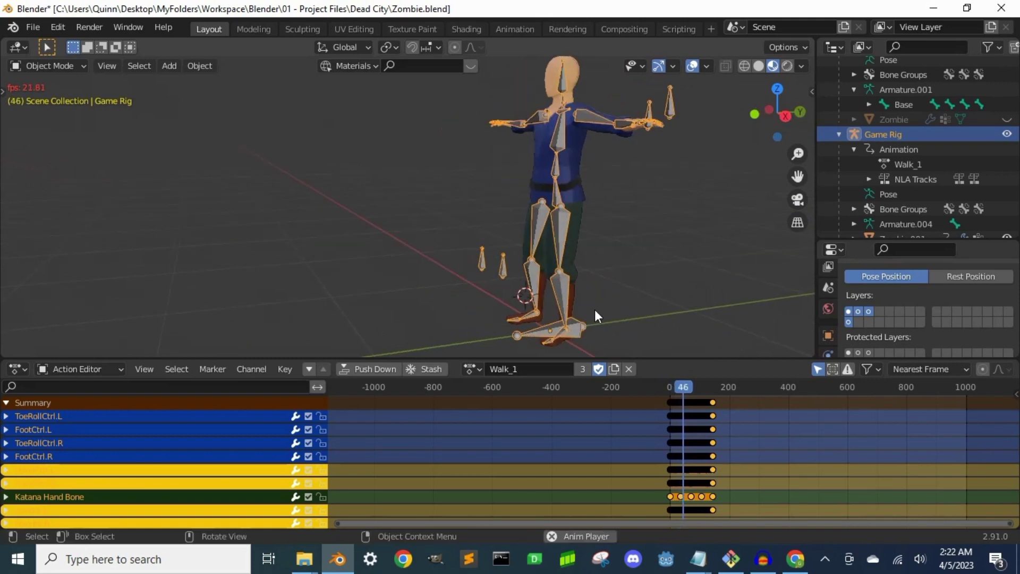
{"action": "key", "text": "space"}
{"action": "scroll", "coordinate": [587, 256], "scroll_direction": "down", "scroll_amount": 1}
{"action": "middle_click_drag", "start_coordinate": [588, 256], "coordinate": [678, 288]}
{"action": "key", "text": "space"}
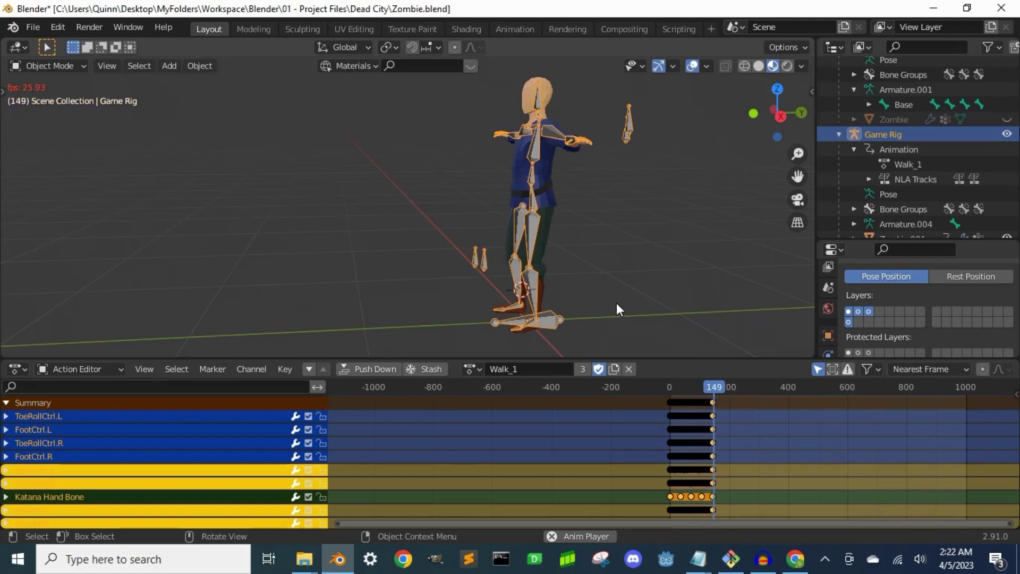
{"action": "left_click", "coordinate": [662, 387]}
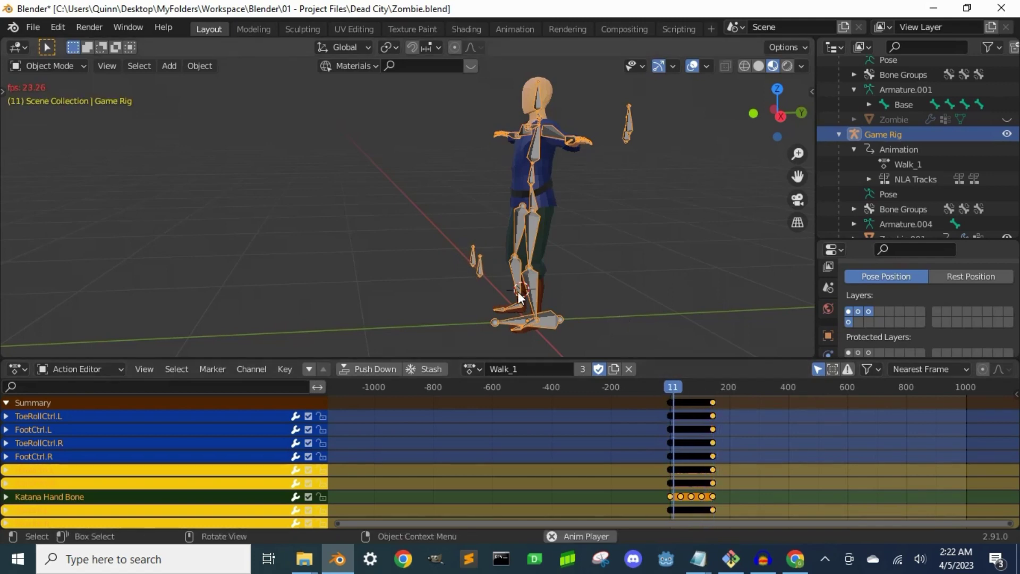
{"action": "middle_click_drag", "start_coordinate": [517, 291], "coordinate": [580, 205]}
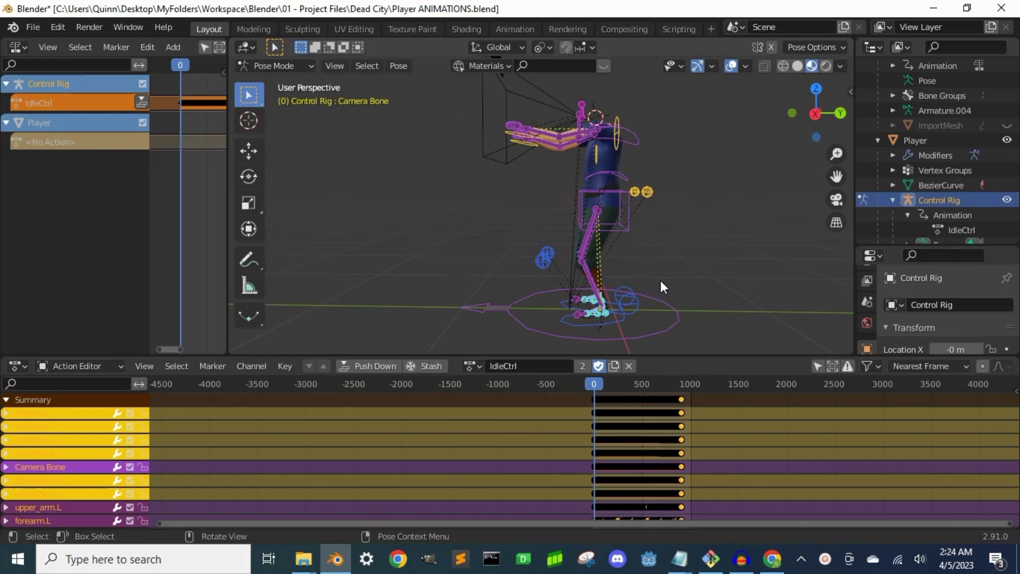
Set up Bake Action for the Control Rig's IdleCtrl action from frame 0 to 900 with Visual Keying and Overwrite Current Action enabled.
{"action": "key", "text": "F3"}
{"action": "type", "text": "bak"}
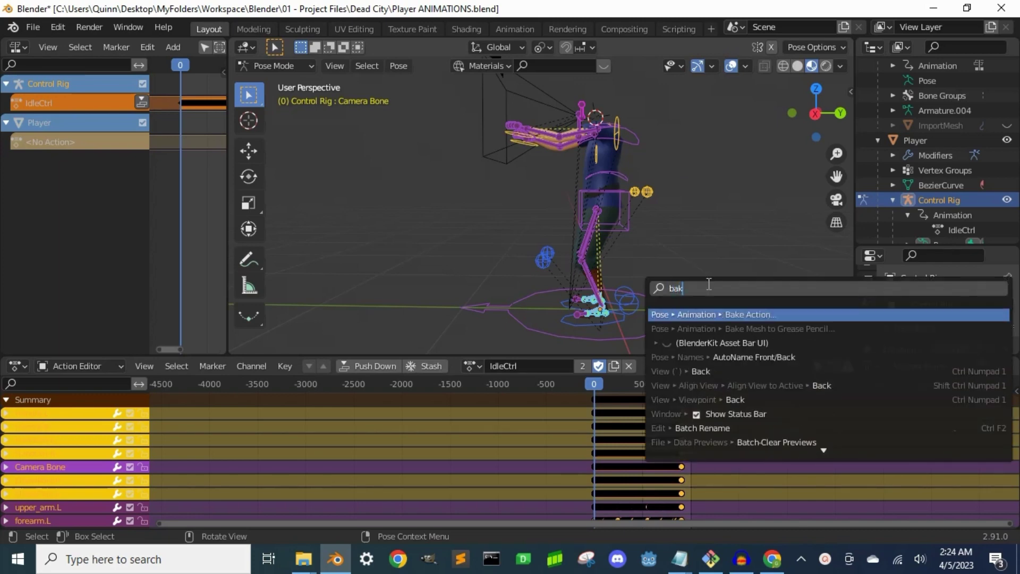
{"action": "type", "text": "e"}
{"action": "key", "text": "Return"}
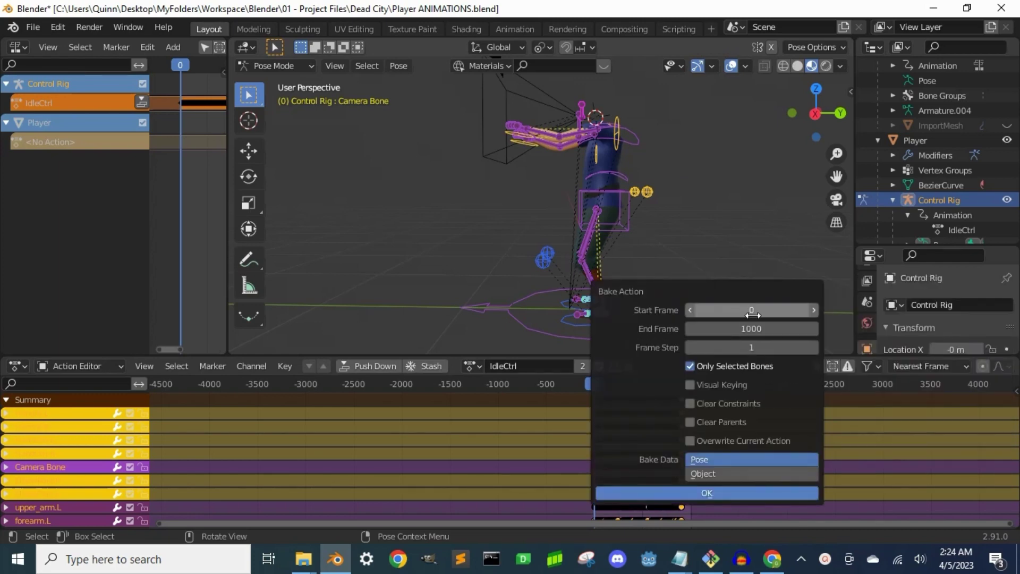
{"action": "left_click", "coordinate": [751, 329]}
{"action": "type", "text": "900"}
{"action": "key", "text": "Return"}
{"action": "left_click", "coordinate": [691, 385]}
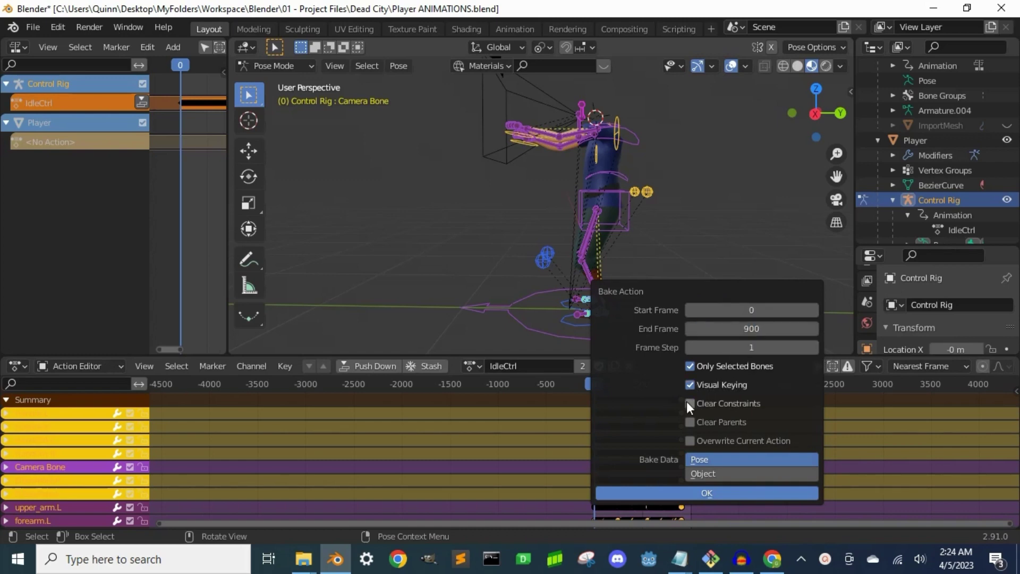
{"action": "left_click", "coordinate": [689, 440]}
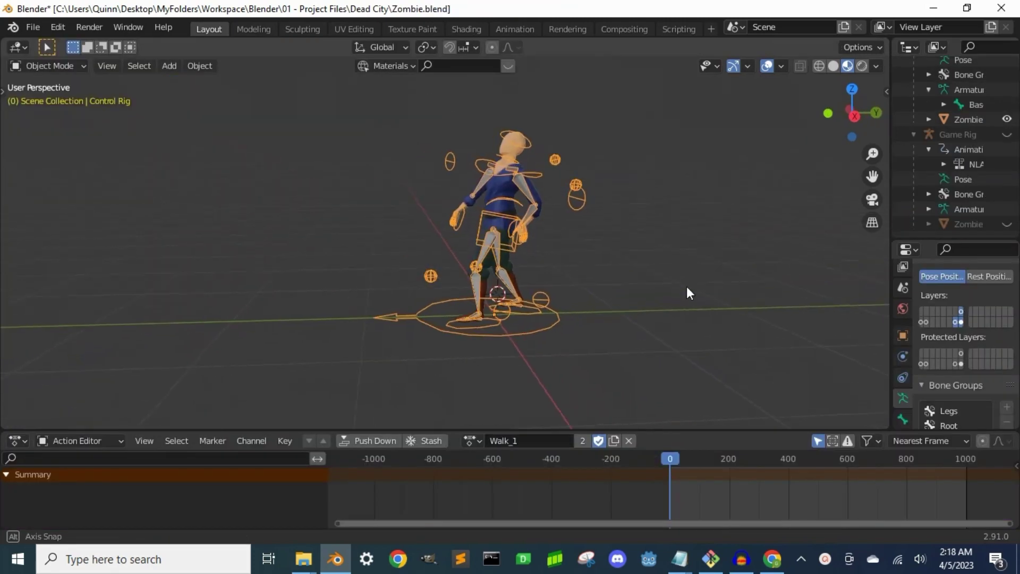
In Zombie.blend, play the Control Rig's Walk_1 action and replay it from frame 0 to examine the root movement.
{"action": "key", "text": "space"}
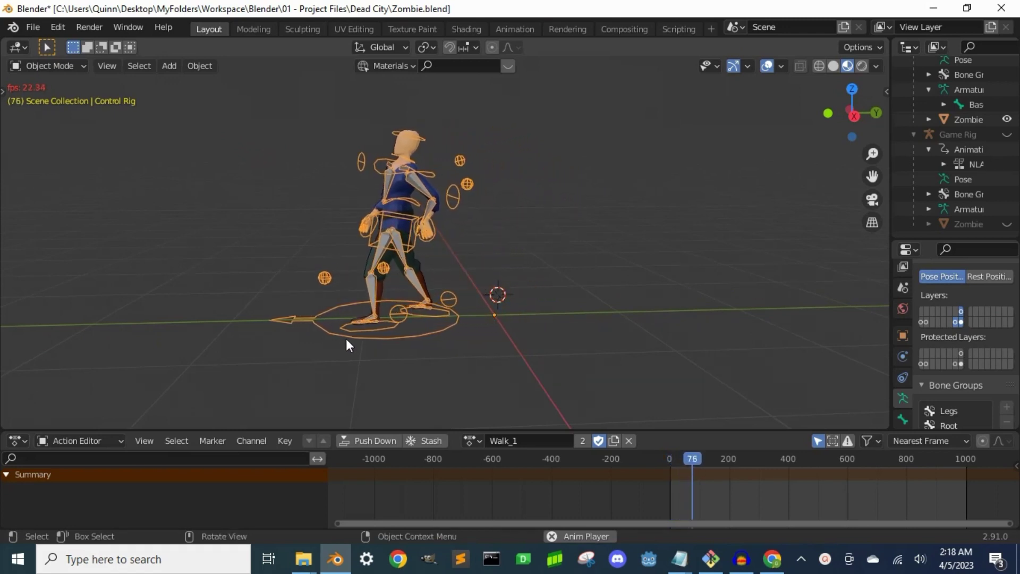
{"action": "key", "text": "space"}
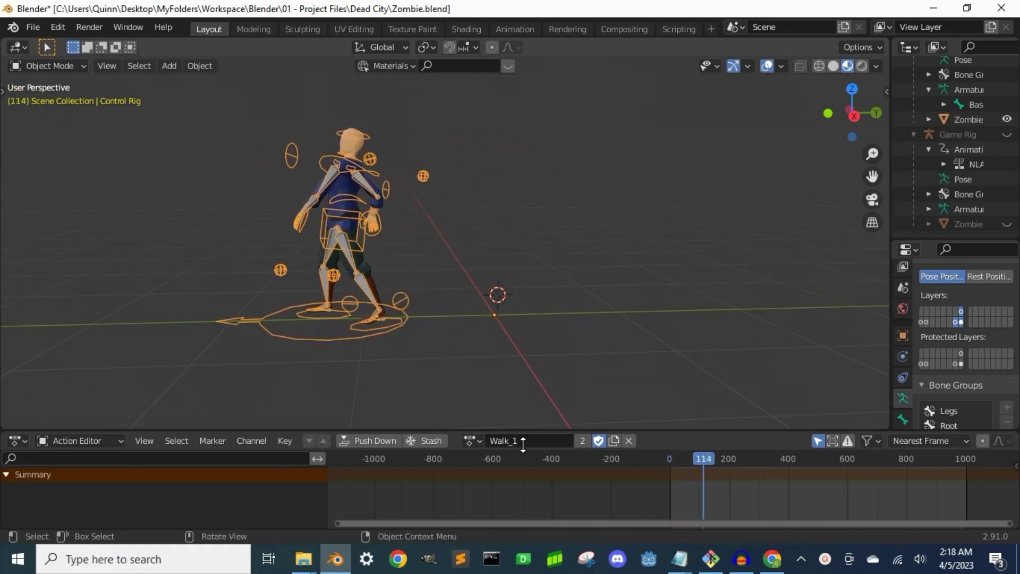
{"action": "left_click", "coordinate": [670, 458]}
{"action": "mouse_move", "coordinate": [686, 287]}
{"action": "middle_mouse_down"}
{"action": "mouse_move", "coordinate": [696, 288]}
{"action": "mouse_move", "coordinate": [686, 286]}
{"action": "middle_mouse_up"}
{"action": "key", "text": "space"}
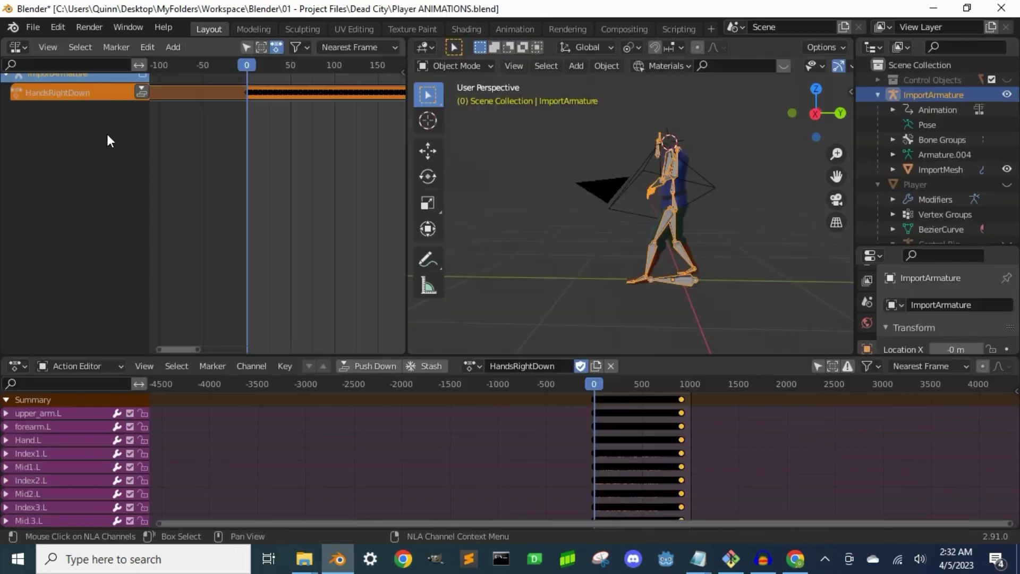
{"action": "scroll", "coordinate": [109, 141], "scroll_direction": "up", "scroll_amount": 1}
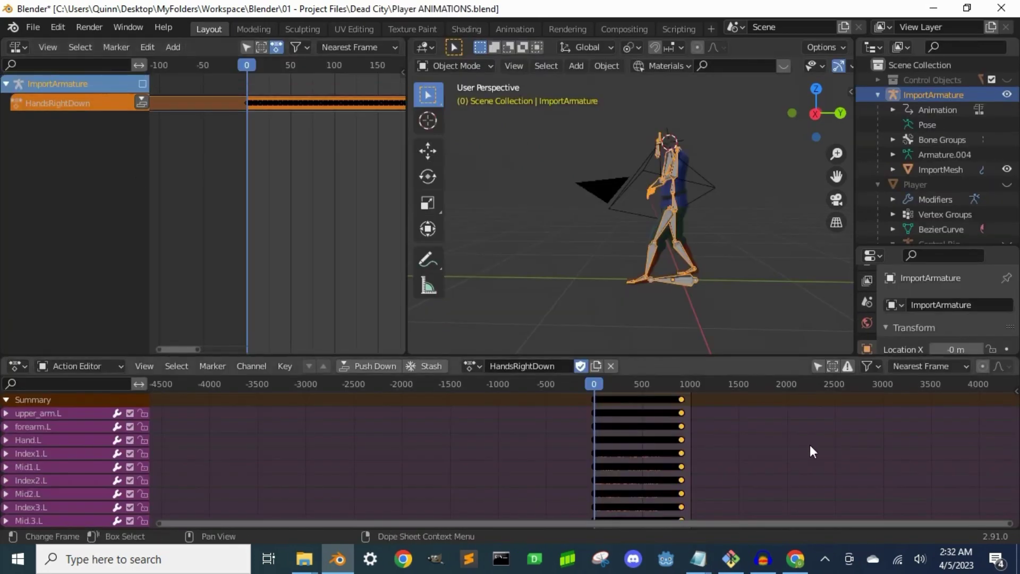
In Player ANIMATIONS.blend, unlink ImportArmature's HandsRightDown action and assign the HandsDownCtrl action instead.
{"action": "left_click", "coordinate": [611, 366]}
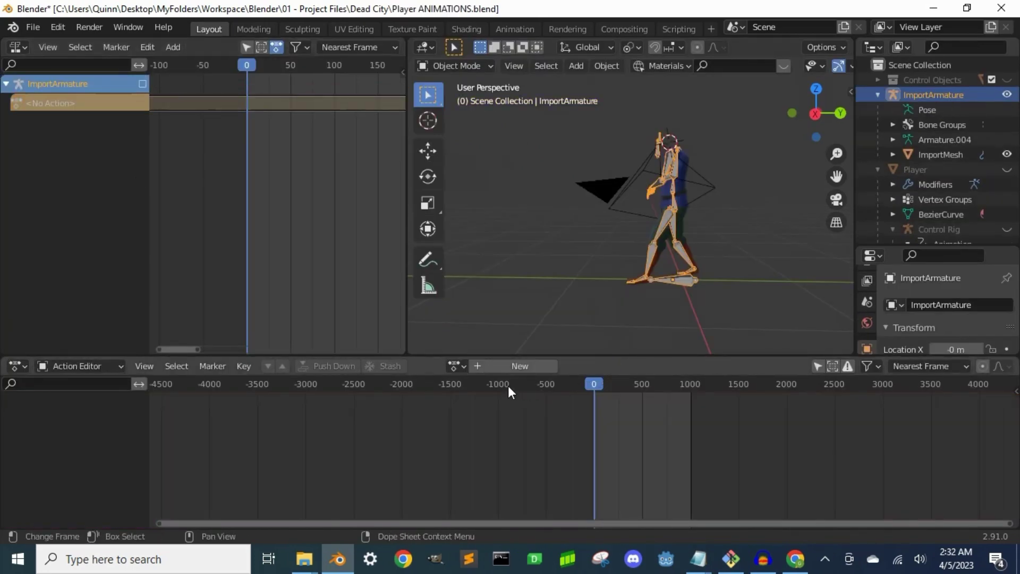
{"action": "left_click", "coordinate": [456, 366]}
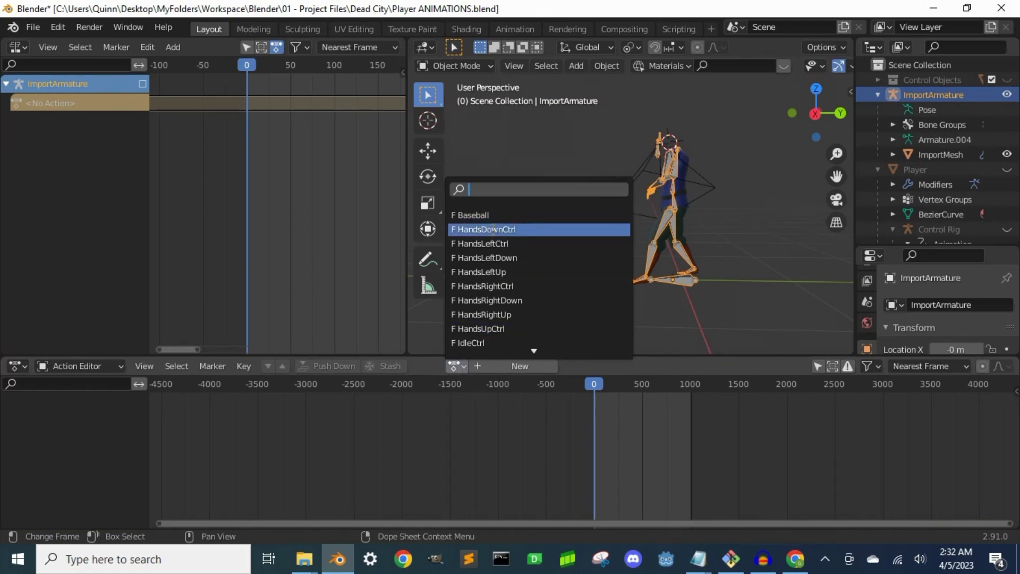
{"action": "left_click", "coordinate": [494, 230]}
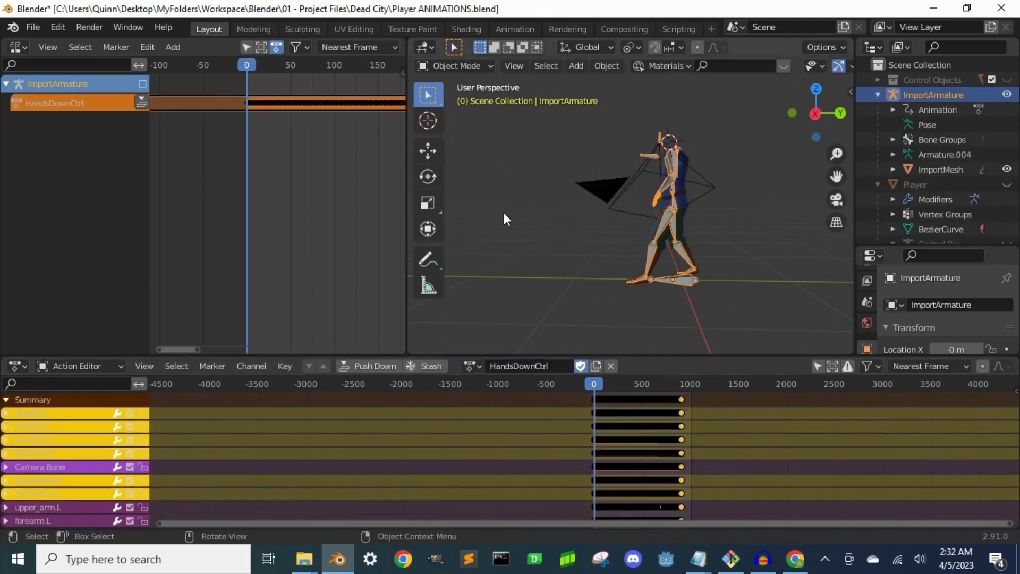
Push the HandsDownCtrl action down onto an NLA track and name the track HandsDown.
{"action": "left_click", "coordinate": [142, 103]}
{"action": "double_click", "coordinate": [91, 122]}
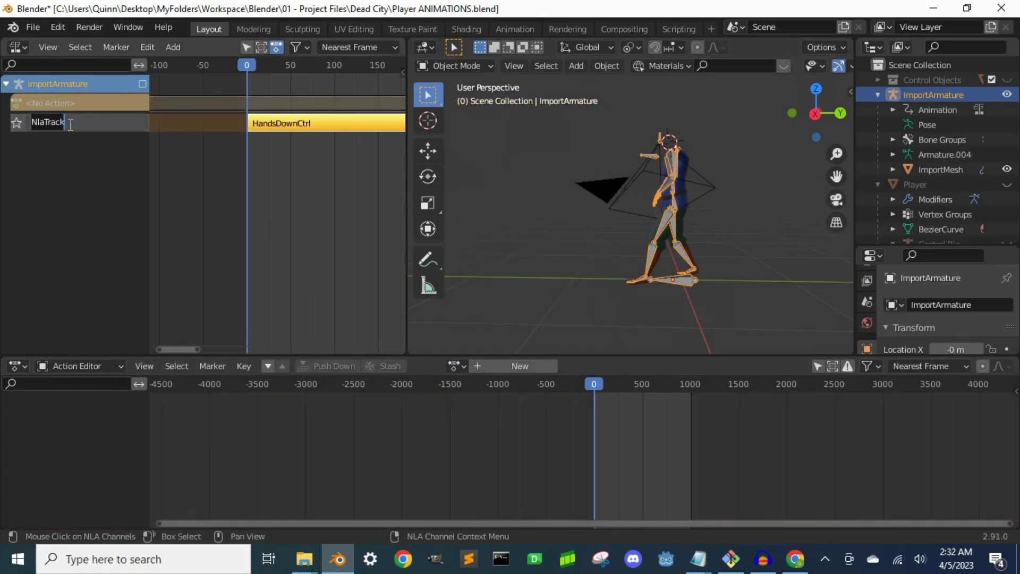
{"action": "type", "text": "HandsDown"}
{"action": "key", "text": "Return"}
Assign the HandsLeftCtrl action to ImportArmature and push it down onto an NLA track named HandsLeft.
{"action": "left_click", "coordinate": [456, 366]}
{"action": "left_click", "coordinate": [478, 246]}
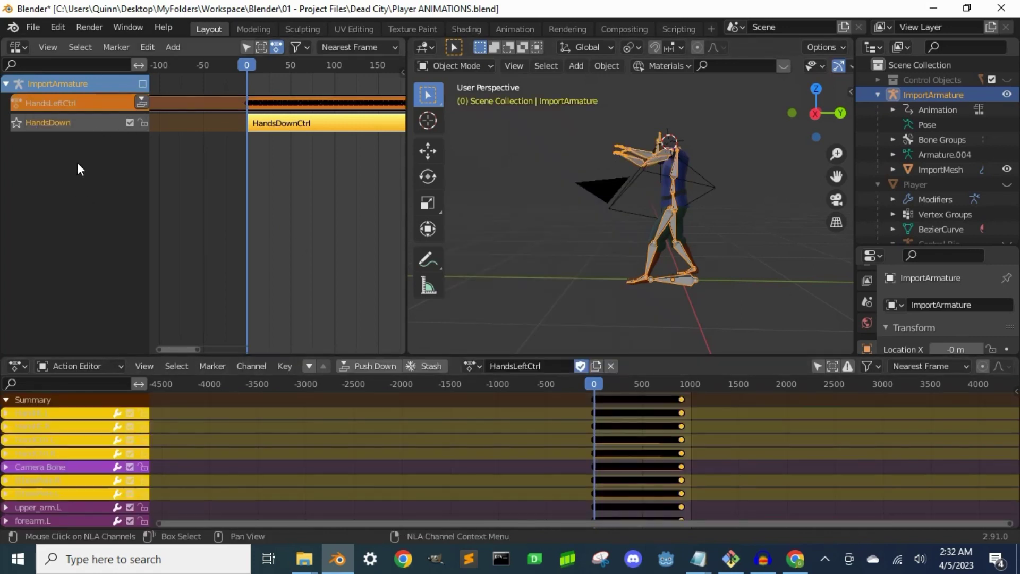
{"action": "left_click", "coordinate": [142, 103]}
{"action": "double_click", "coordinate": [50, 122]}
{"action": "type", "text": "HandsLeft"}
{"action": "key", "text": "Return"}
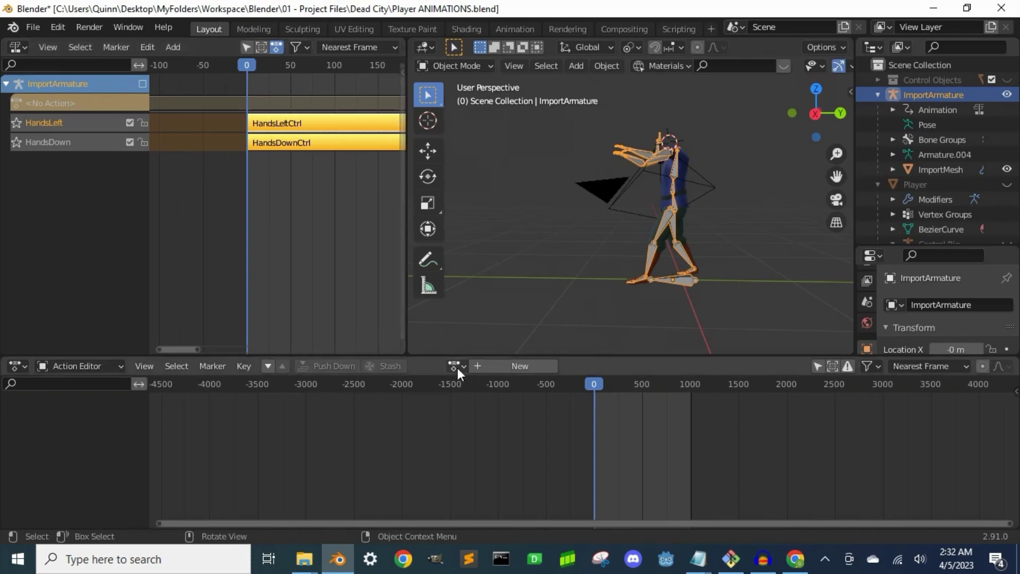
Push the HandsLeftDown action down onto an NLA track named HandsLeftDown and disable all three of ImportArmature's NLA tracks.
{"action": "left_click", "coordinate": [457, 366]}
{"action": "left_click", "coordinate": [494, 258]}
{"action": "left_click", "coordinate": [142, 103]}
{"action": "double_click", "coordinate": [80, 123]}
{"action": "type", "text": "HandsLeftDown"}
{"action": "key", "text": "Return"}
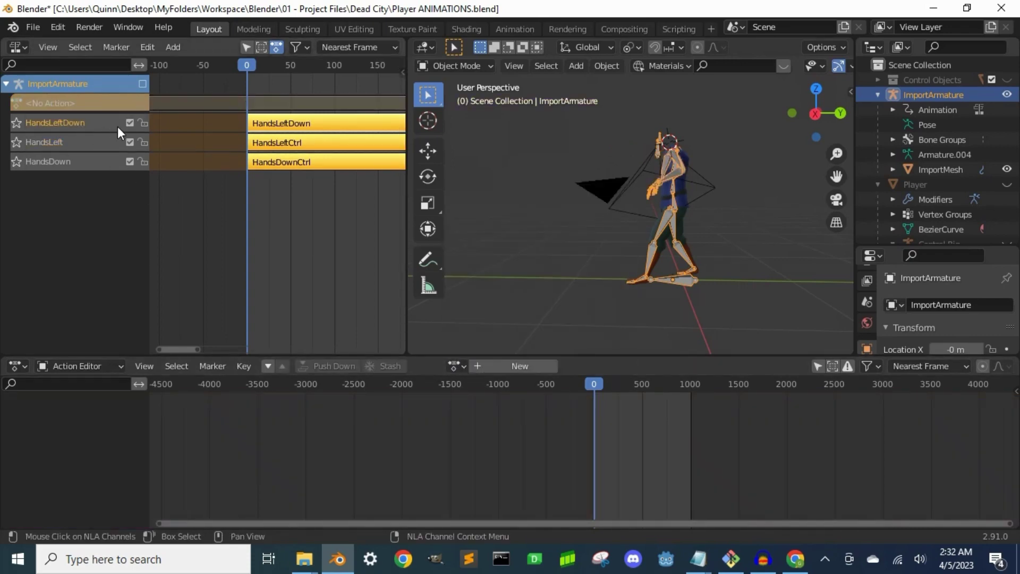
{"action": "left_click_drag", "start_coordinate": [130, 123], "coordinate": [129, 161]}
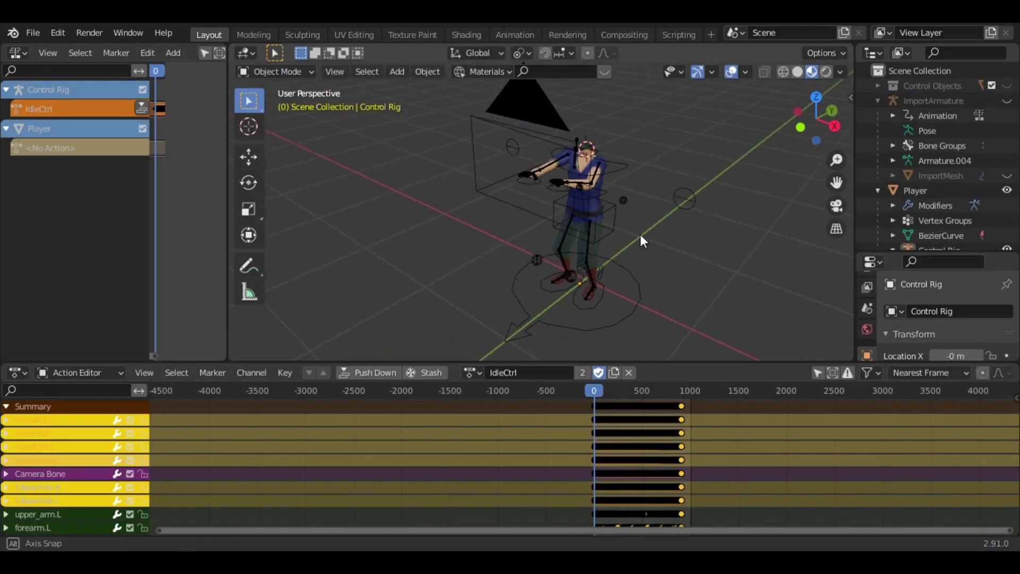
Examine the player's Control Rig from the side and play its IdleCtrl action.
{"action": "middle_click_drag", "start_coordinate": [641, 235], "coordinate": [577, 273]}
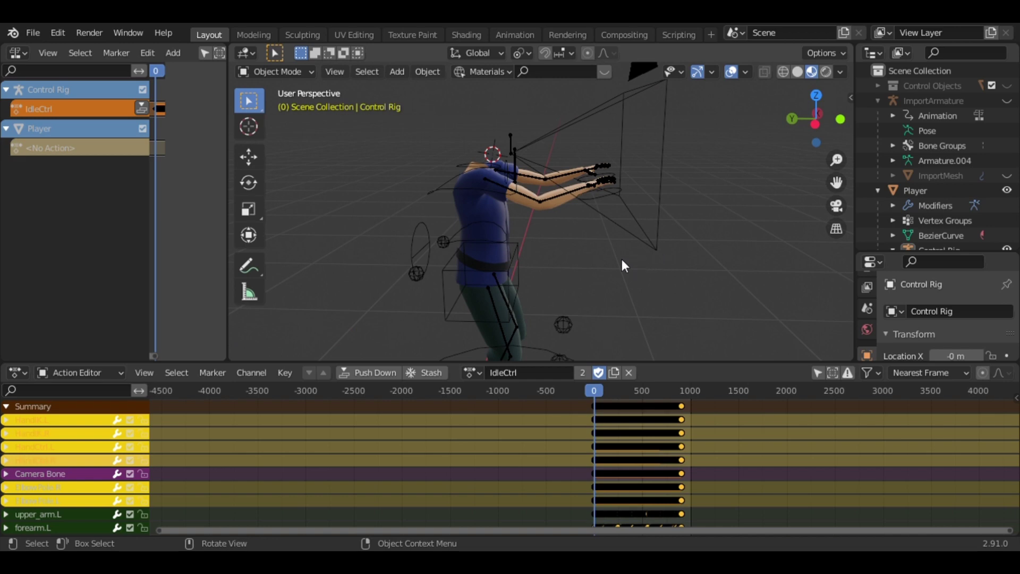
{"action": "key", "text": "space"}
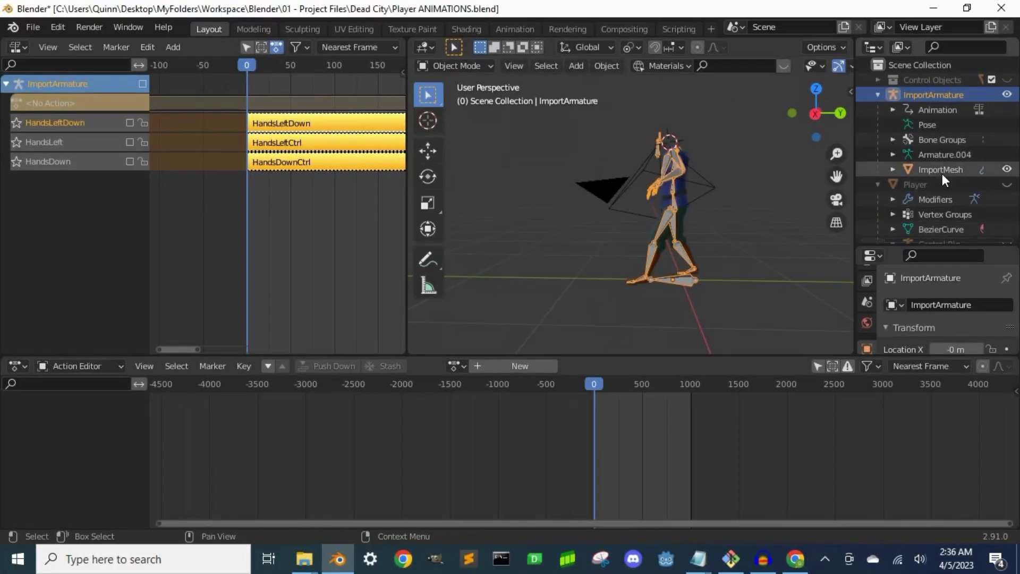
Select ImportMesh together with ImportArmature and open the glTF 2.0 export.
{"action": "left_click", "coordinate": [942, 171]}
{"action": "left_click", "coordinate": [948, 93]}
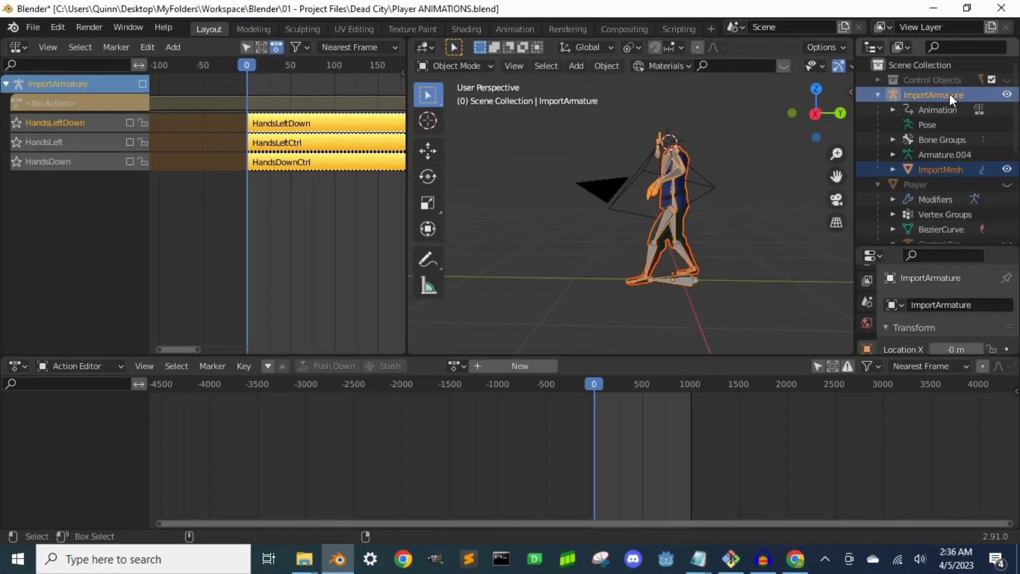
{"action": "left_click", "coordinate": [32, 27]}
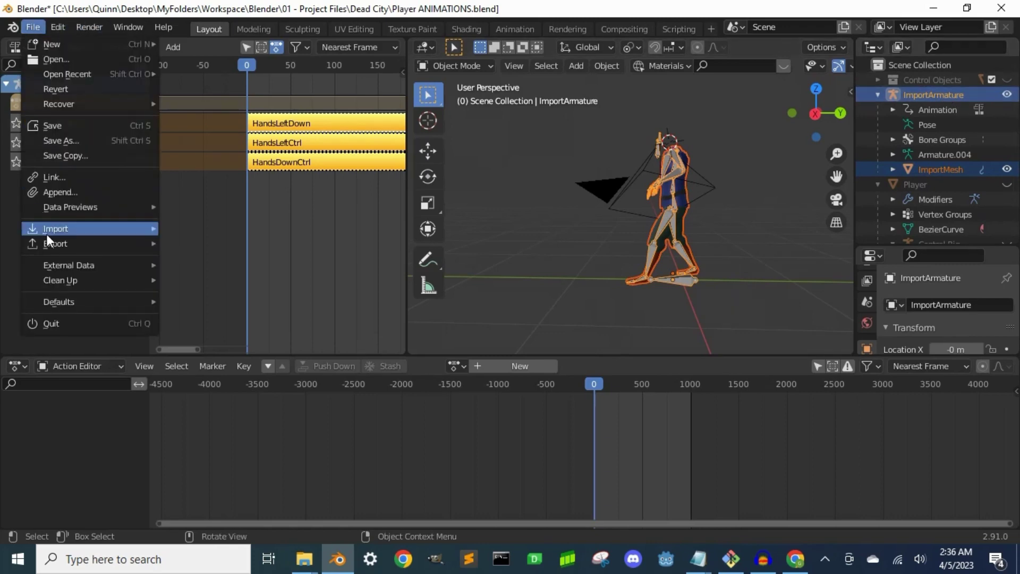
{"action": "mouse_move", "coordinate": [65, 243]}
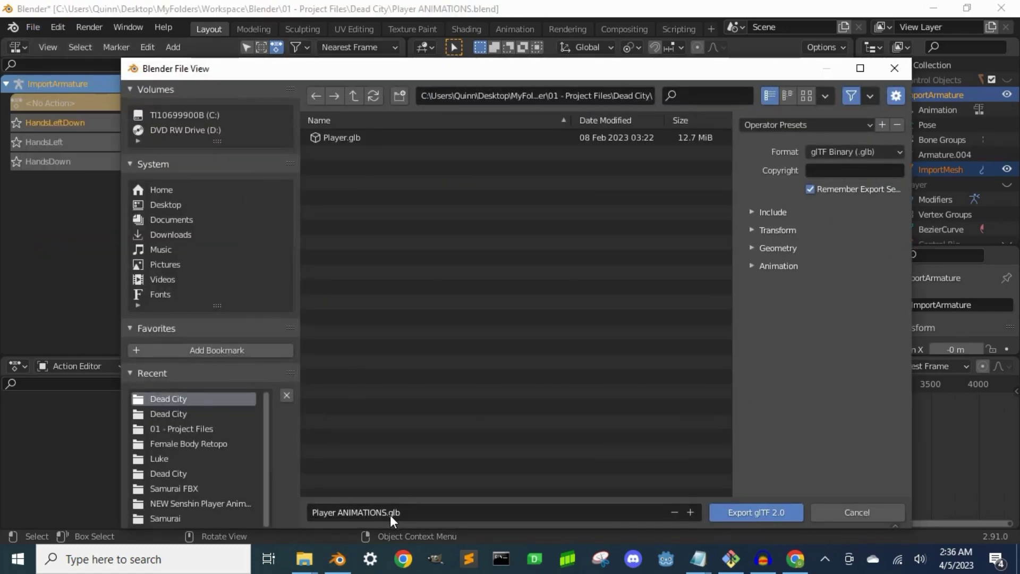
Name the export file Player animations.glb.
{"action": "left_click", "coordinate": [391, 512]}
{"action": "left_click_drag", "start_coordinate": [387, 513], "coordinate": [335, 512]}
{"action": "key", "text": "BackSpace"}
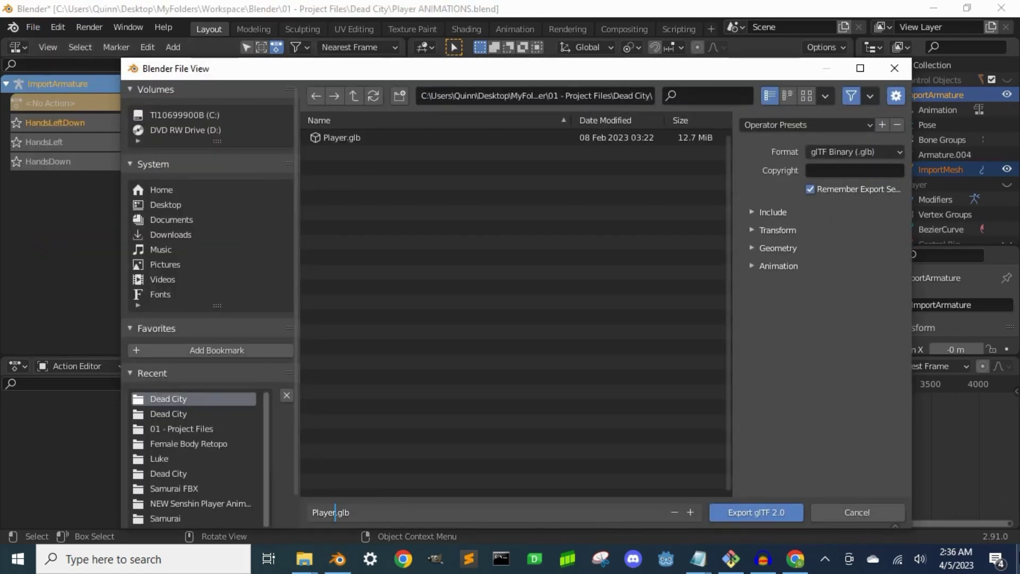
{"action": "type", "text": "animations"}
{"action": "key", "text": "Return"}
Keep Remember Export Settings enabled and limit the glTF export to Selected Objects.
{"action": "left_click", "coordinate": [811, 190]}
{"action": "left_click", "coordinate": [811, 190]}
{"action": "left_click", "coordinate": [769, 212]}
{"action": "left_click", "coordinate": [813, 233]}
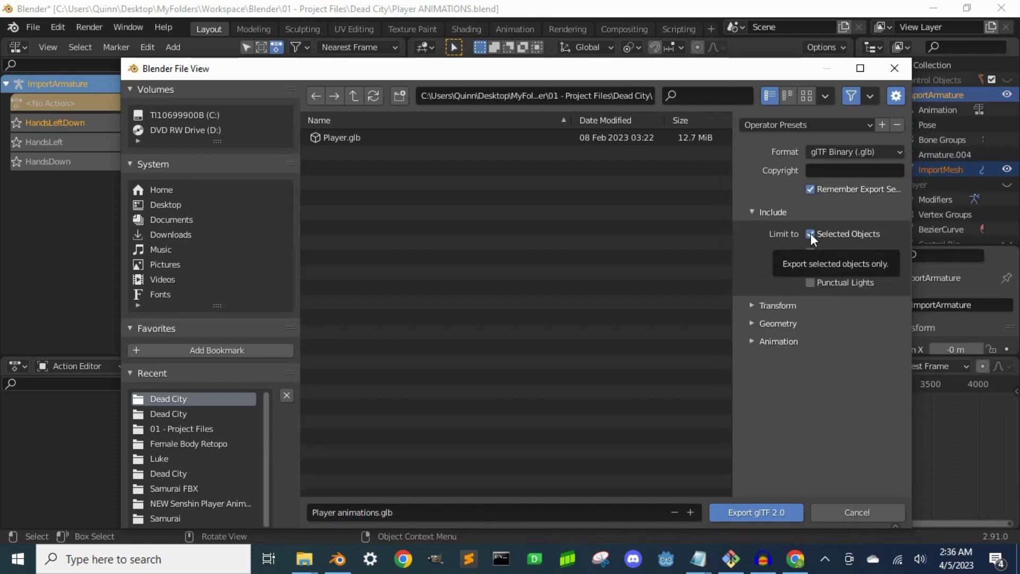
Check the Transform and Geometry options of the glTF export, including +Y Up, UVs, Normals and Vertex Colors.
{"action": "left_click", "coordinate": [755, 306]}
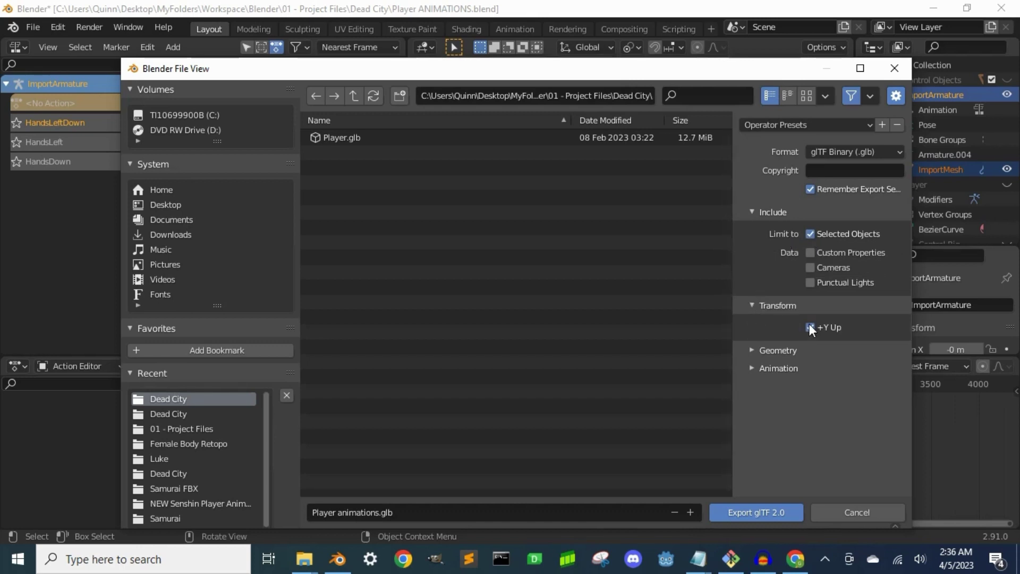
{"action": "left_click", "coordinate": [759, 350]}
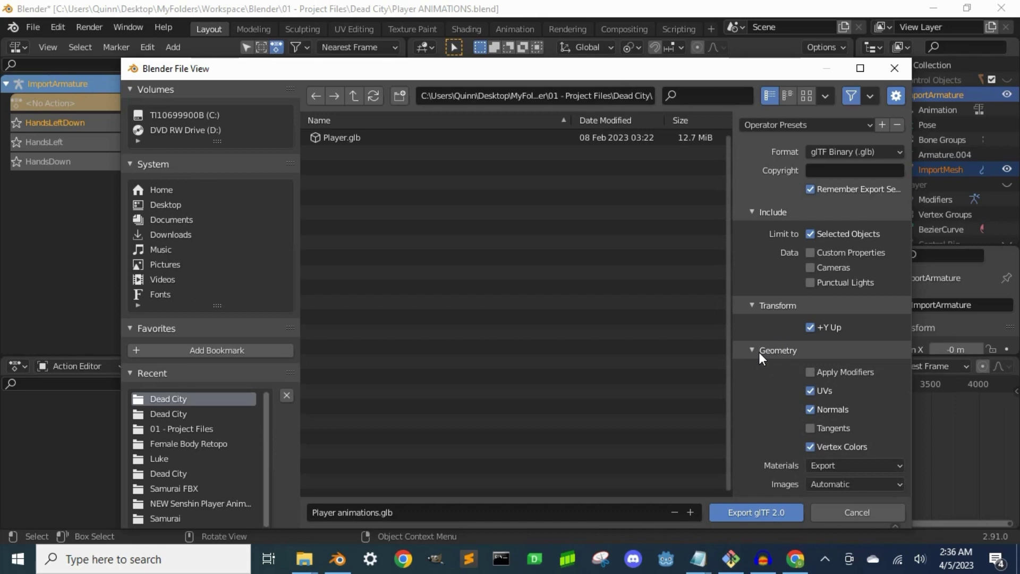
{"action": "scroll", "coordinate": [759, 351], "scroll_direction": "down", "scroll_amount": 2}
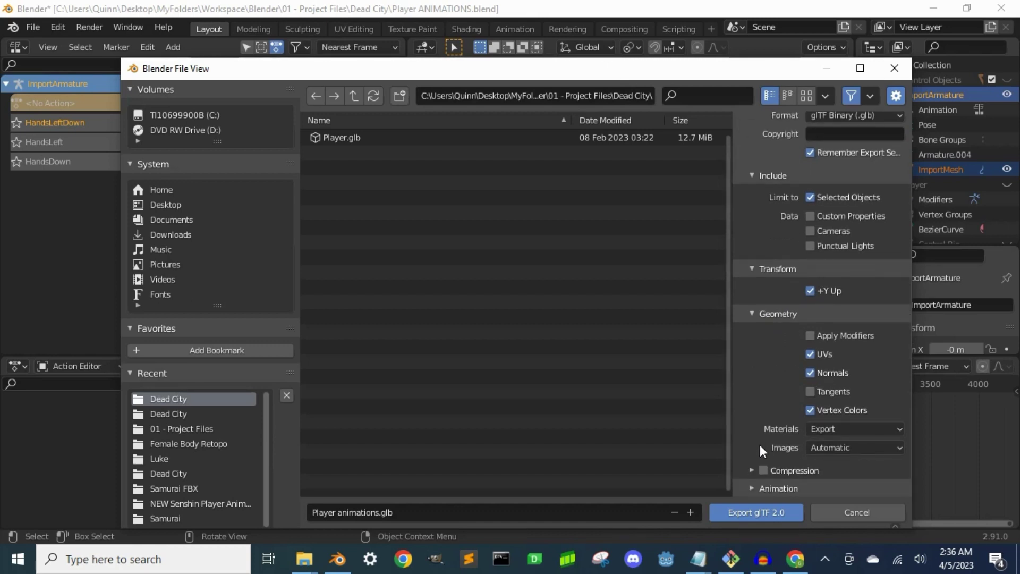
Check the Animation options of the glTF export, including Always Sample Animations, Group by NLA Track and deform bones only.
{"action": "left_click", "coordinate": [785, 487]}
{"action": "scroll", "coordinate": [786, 459], "scroll_direction": "down", "scroll_amount": 3}
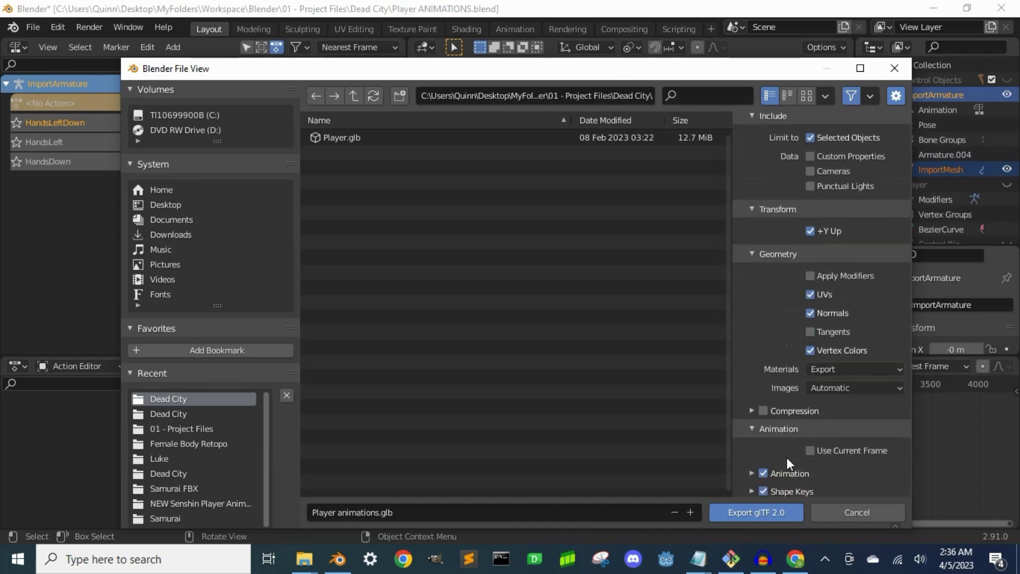
{"action": "scroll", "coordinate": [786, 458], "scroll_direction": "down", "scroll_amount": 1}
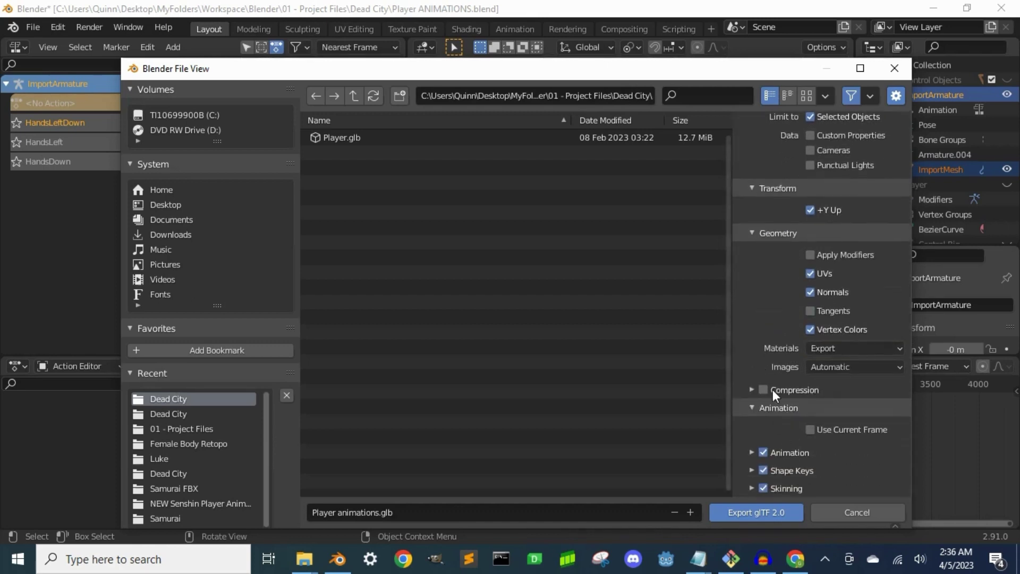
{"action": "left_click", "coordinate": [751, 453]}
{"action": "scroll", "coordinate": [830, 425], "scroll_direction": "down", "scroll_amount": 3}
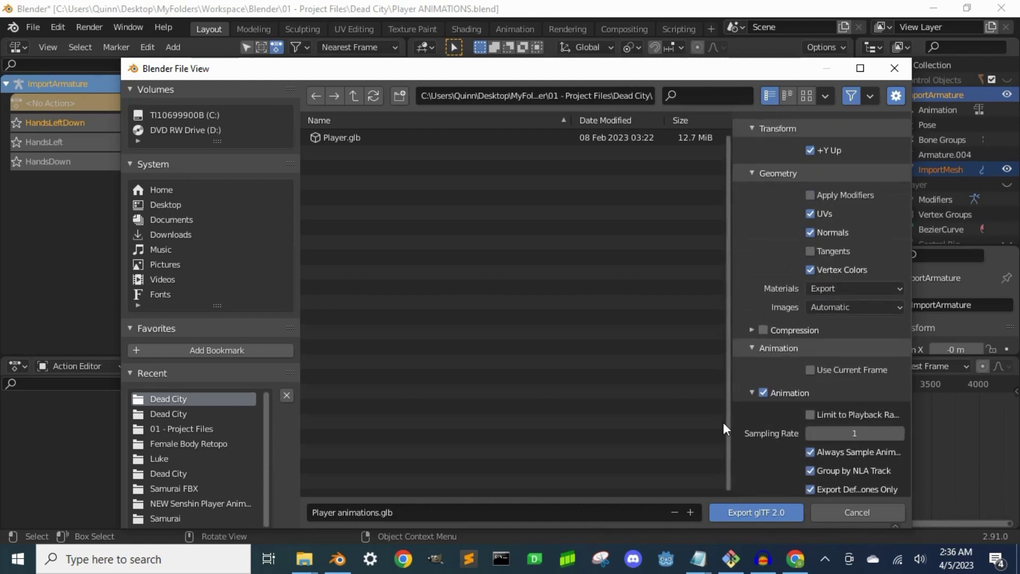
{"action": "scroll", "coordinate": [775, 436], "scroll_direction": "down", "scroll_amount": 2}
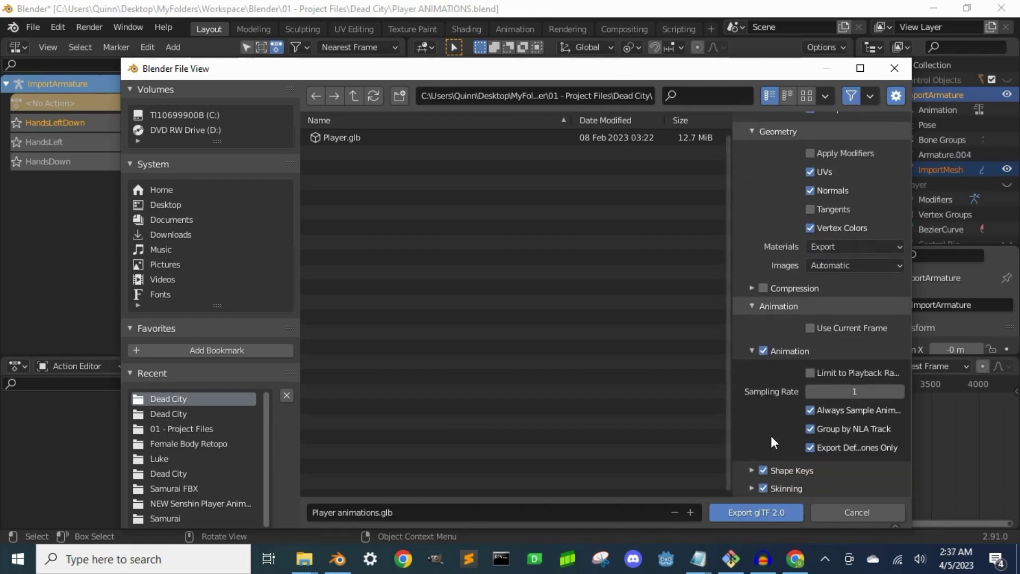
{"action": "left_click", "coordinate": [811, 430]}
Check the Shape Keys and Skinning options and export the selected character as a glTF 2.0 file.
{"action": "left_click", "coordinate": [749, 470]}
{"action": "scroll", "coordinate": [749, 452], "scroll_direction": "down", "scroll_amount": 2}
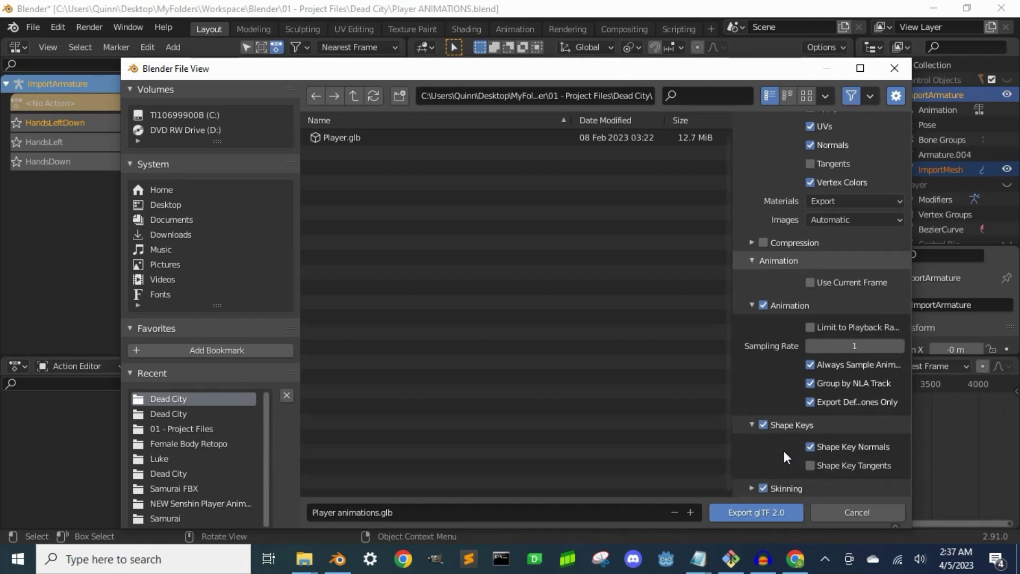
{"action": "left_click", "coordinate": [750, 487]}
{"action": "scroll", "coordinate": [749, 484], "scroll_direction": "down", "scroll_amount": 1}
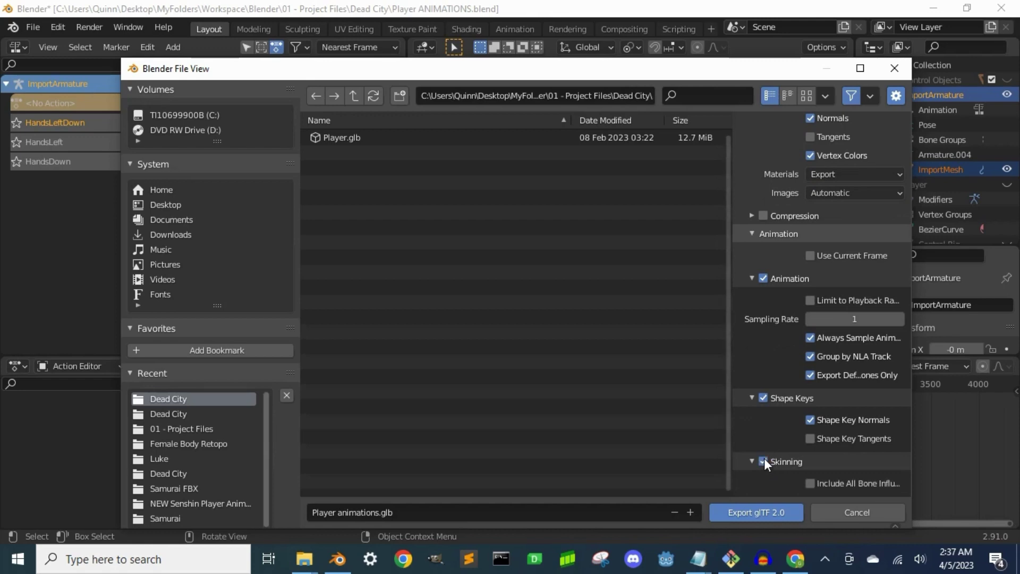
{"action": "left_click", "coordinate": [764, 511]}
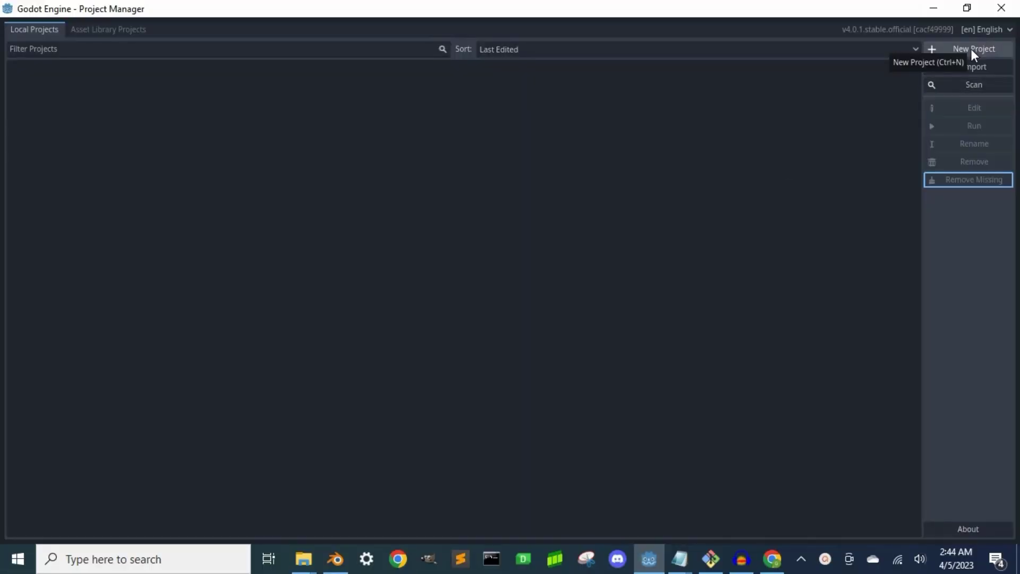
Create a new Godot project named FirstPersonShooter that uses the Compatibility renderer.
{"action": "left_click", "coordinate": [968, 47]}
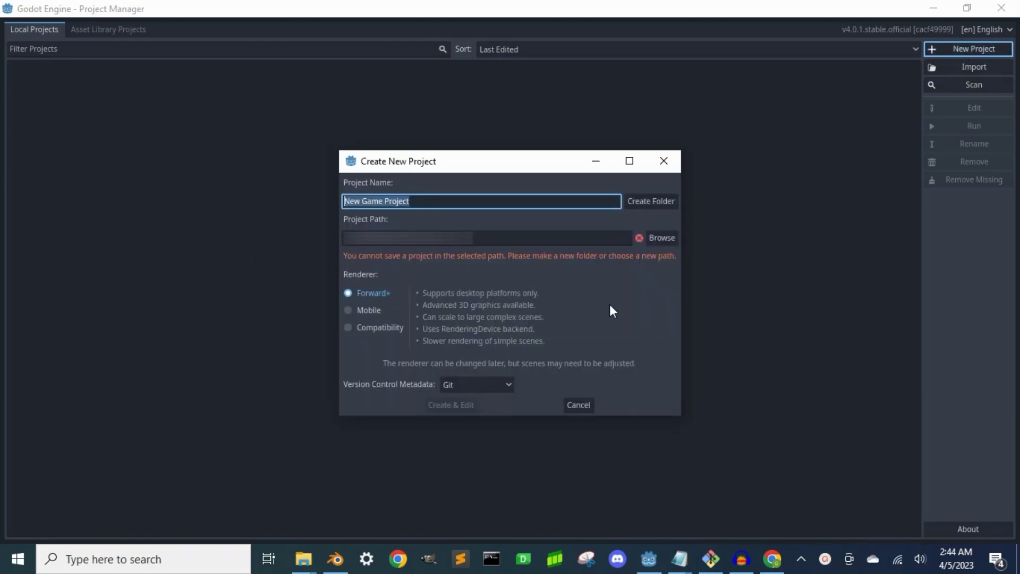
{"action": "type", "text": "FirstPerson"}
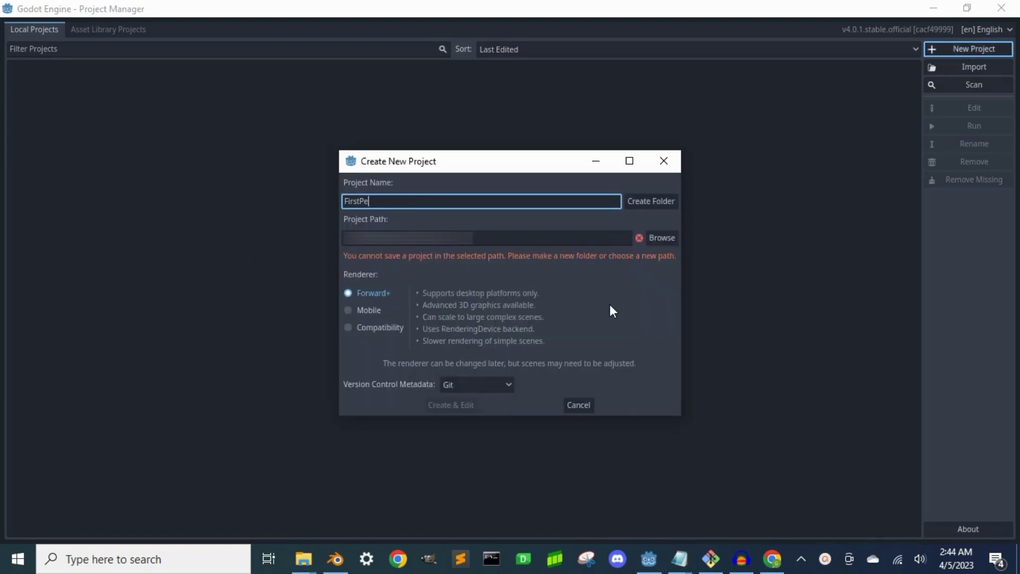
{"action": "type", "text": "Shooter"}
{"action": "left_click", "coordinate": [352, 240]}
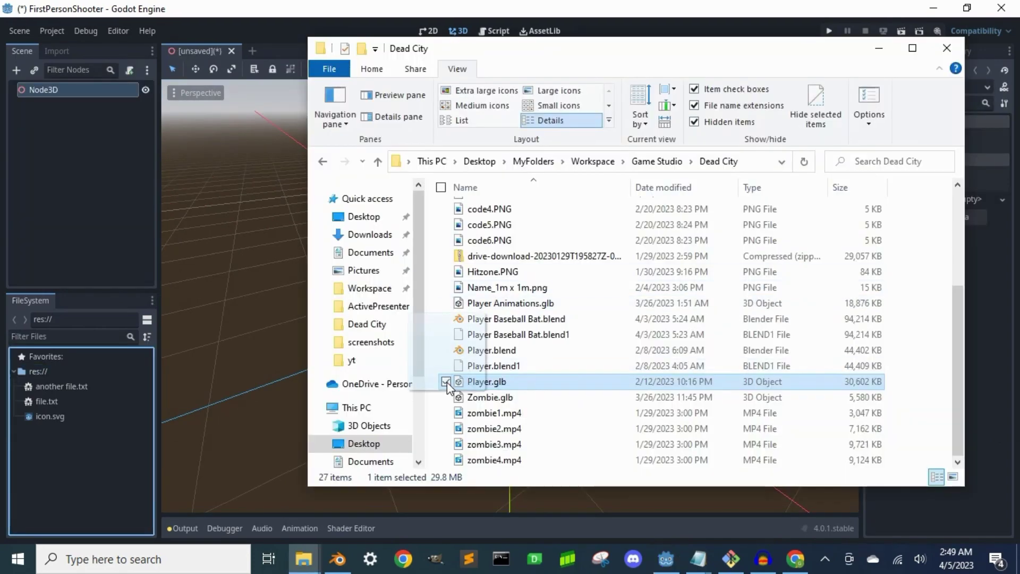
Bring Player.glb into the project's res:// folder and set its animation import rate to 60 FPS in the advanced import settings.
{"action": "left_click_drag", "start_coordinate": [444, 382], "coordinate": [75, 462]}
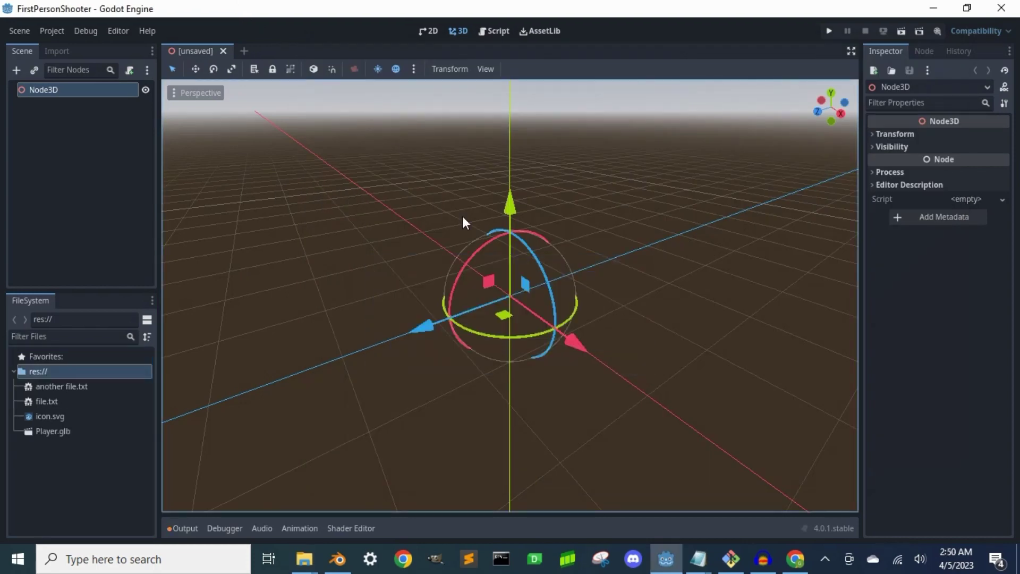
{"action": "double_click", "coordinate": [59, 432]}
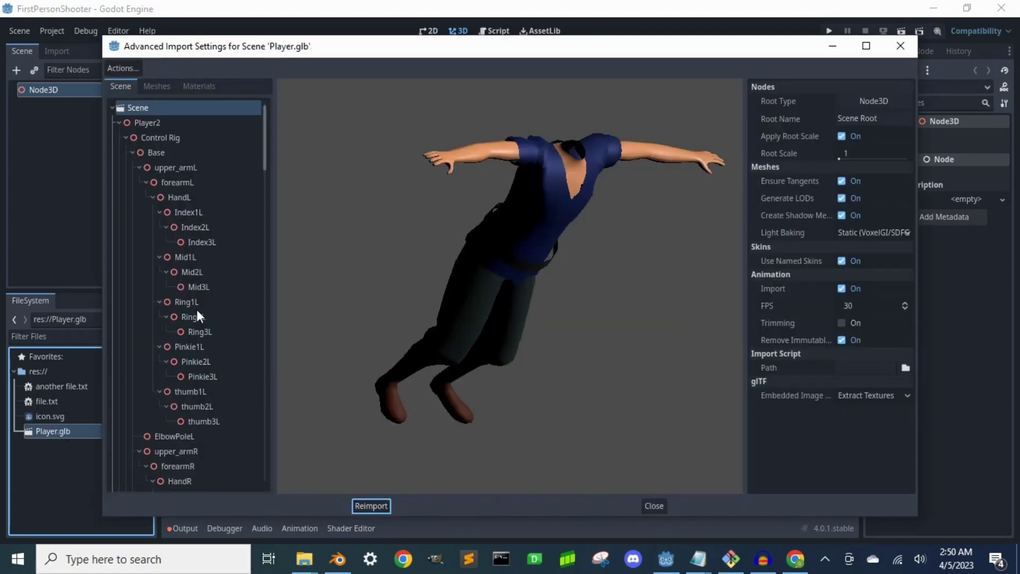
{"action": "left_click", "coordinate": [862, 304]}
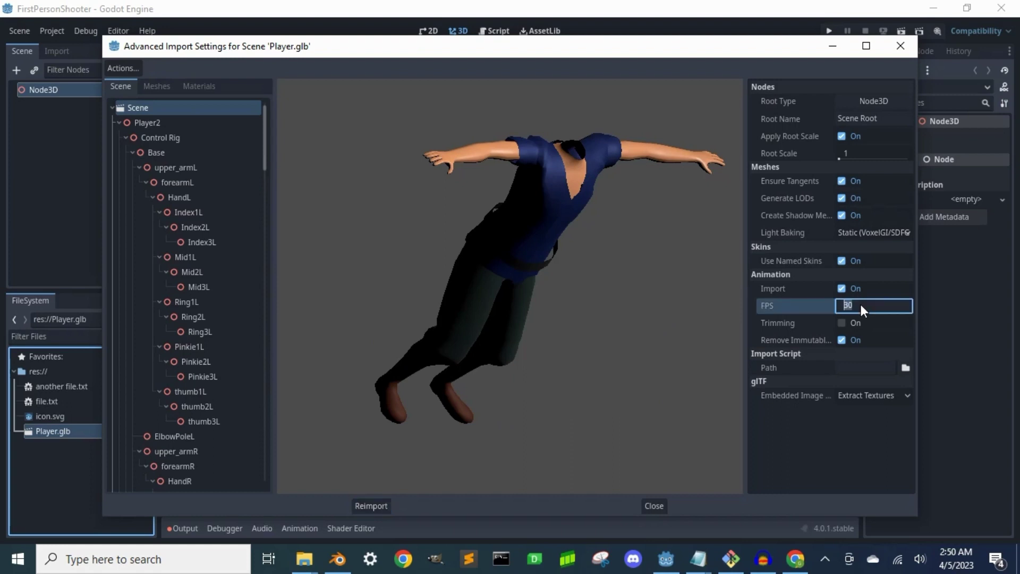
{"action": "type", "text": "60"}
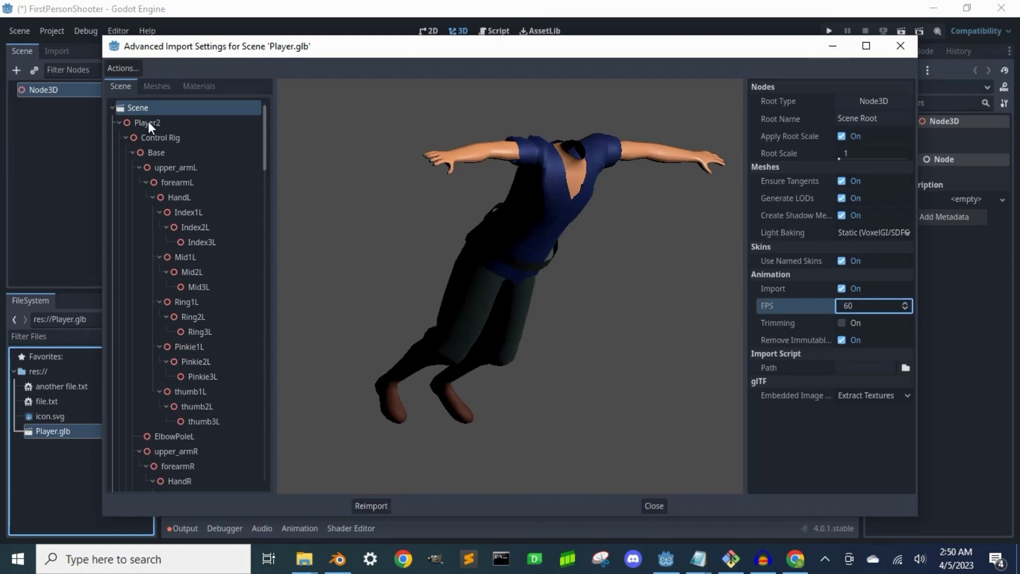
Collapse the Player2 control rig branch in the import tree and enable Skip Import for it.
{"action": "left_click", "coordinate": [148, 122]}
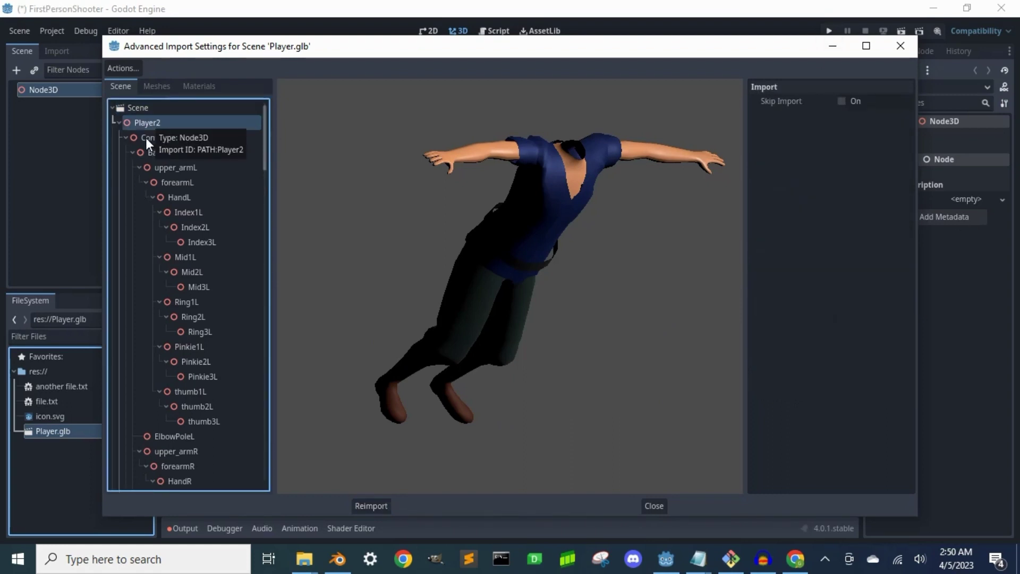
{"action": "left_click", "coordinate": [118, 123]}
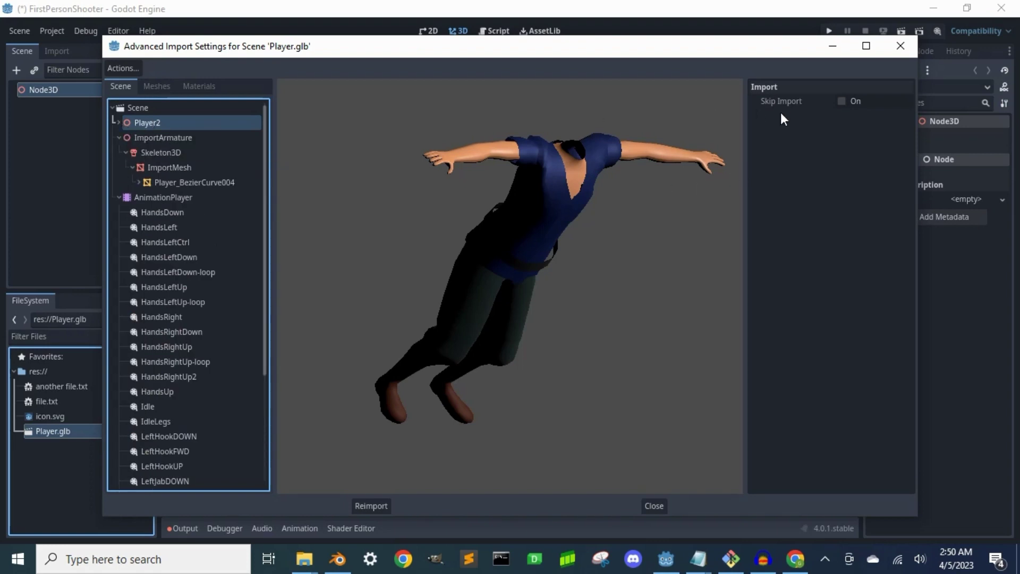
{"action": "left_click", "coordinate": [842, 101]}
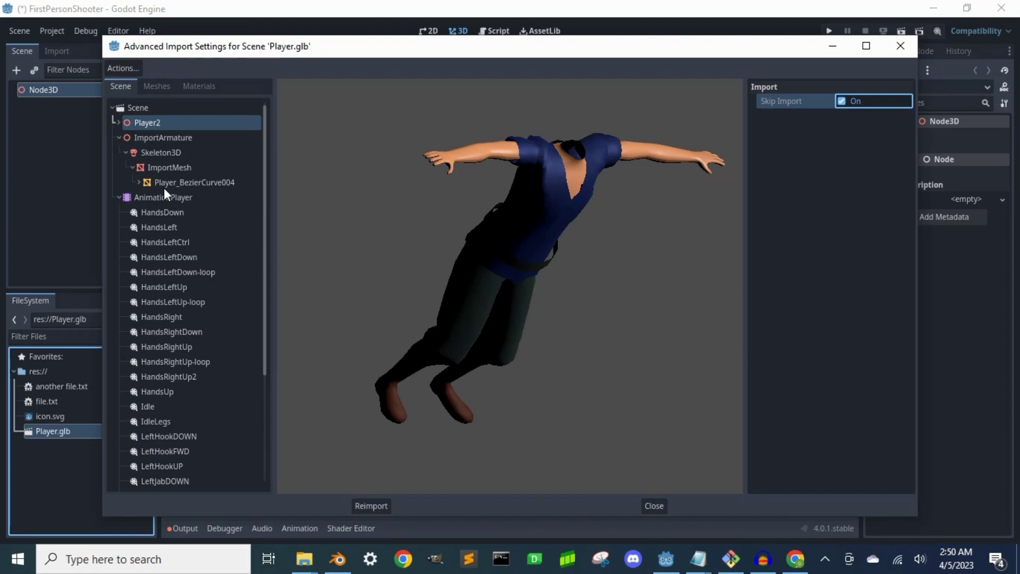
Set the animation save paths of Player.glb to a new folder named Animations under res://.
{"action": "left_click", "coordinate": [131, 68]}
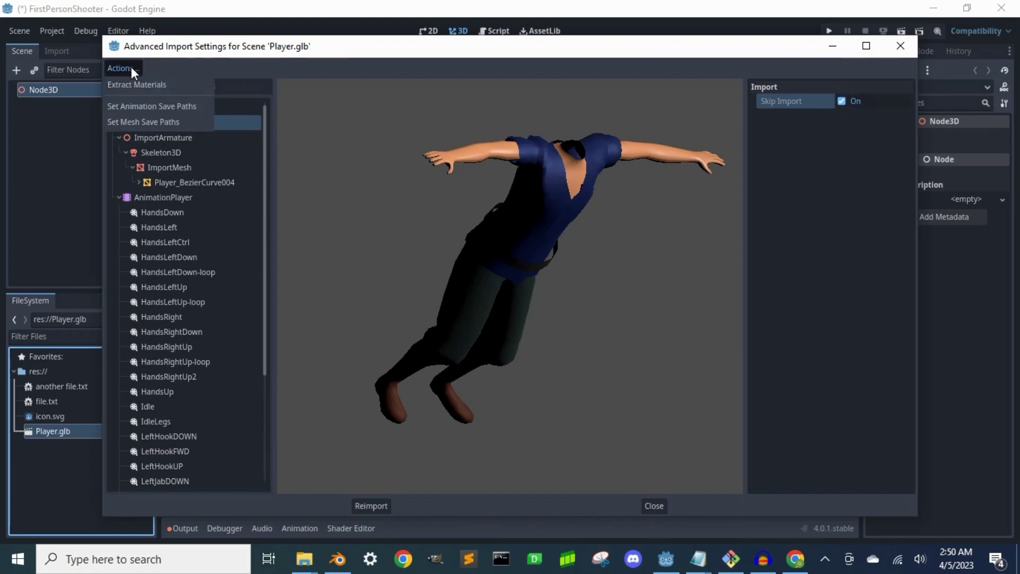
{"action": "left_click", "coordinate": [152, 107]}
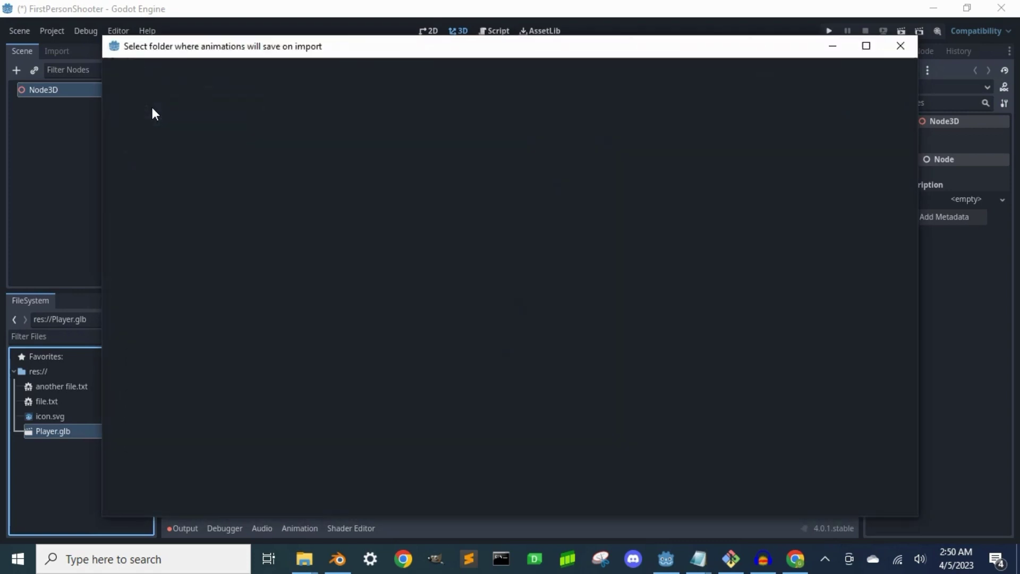
{"action": "right_click", "coordinate": [319, 213]}
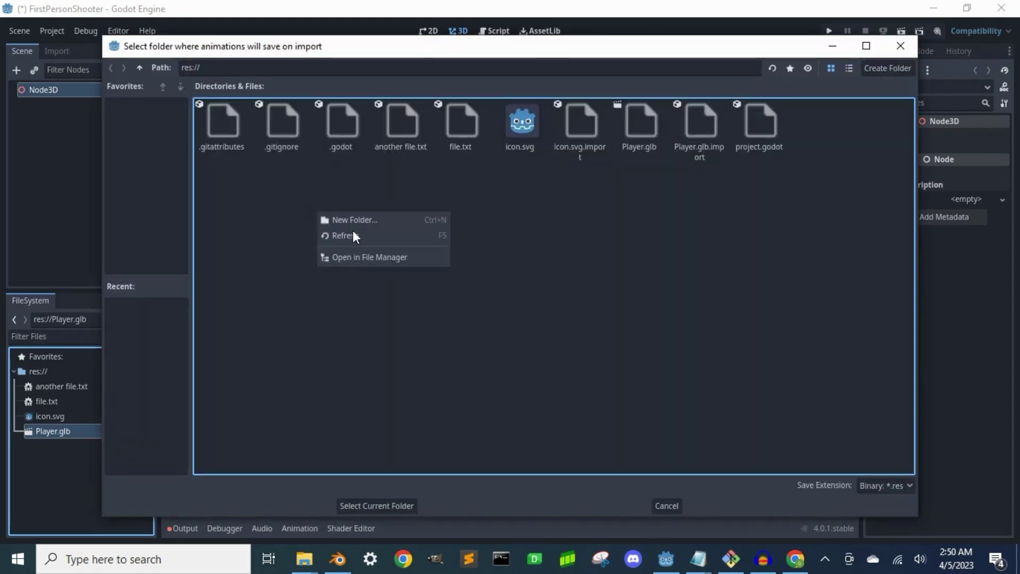
{"action": "left_click", "coordinate": [369, 222]}
{"action": "type", "text": "Animations"}
{"action": "key", "text": "Return"}
{"action": "left_click", "coordinate": [397, 510]}
{"action": "left_click", "coordinate": [363, 502]}
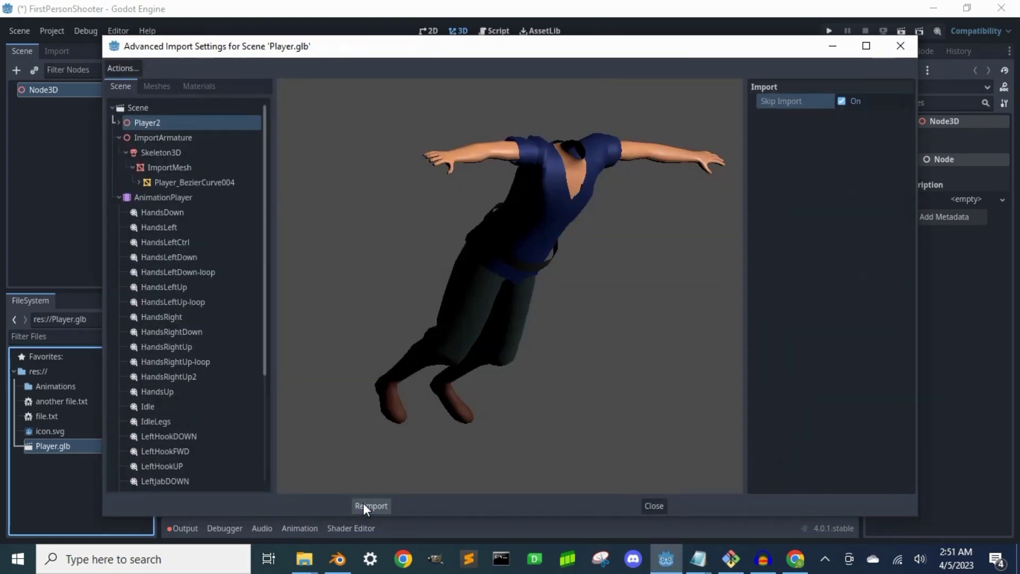
Set the AnimationPlayer's Position, Rotation and Scale import tracks to IfPresent.
{"action": "left_click", "coordinate": [160, 199]}
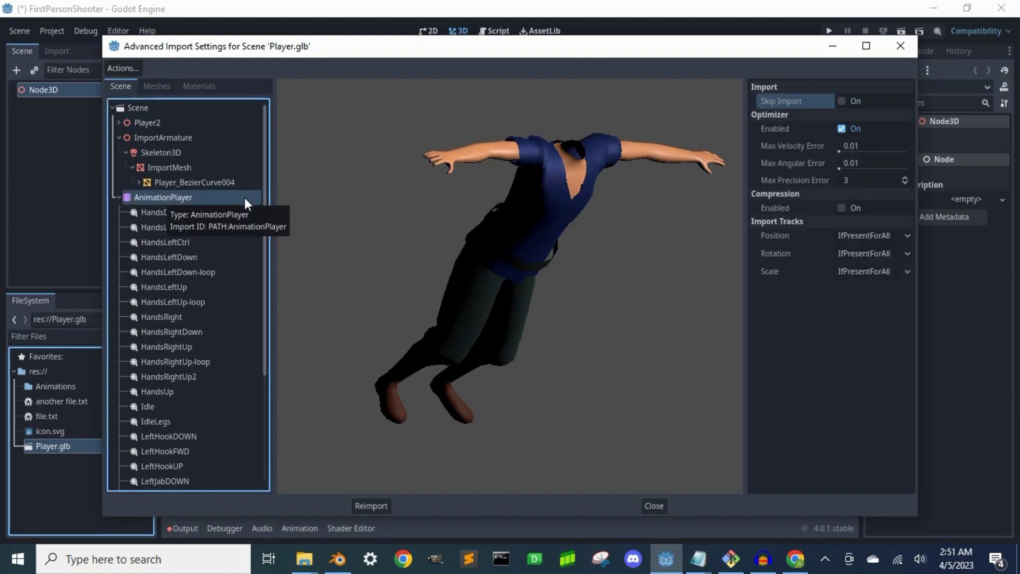
{"action": "left_click", "coordinate": [885, 234]}
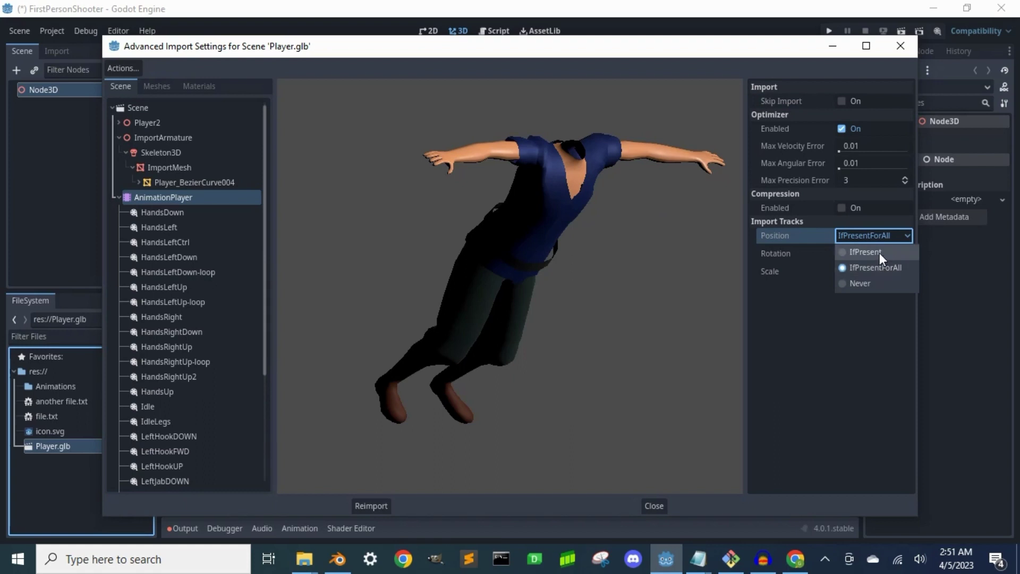
{"action": "left_click", "coordinate": [879, 254]}
{"action": "left_click", "coordinate": [878, 253]}
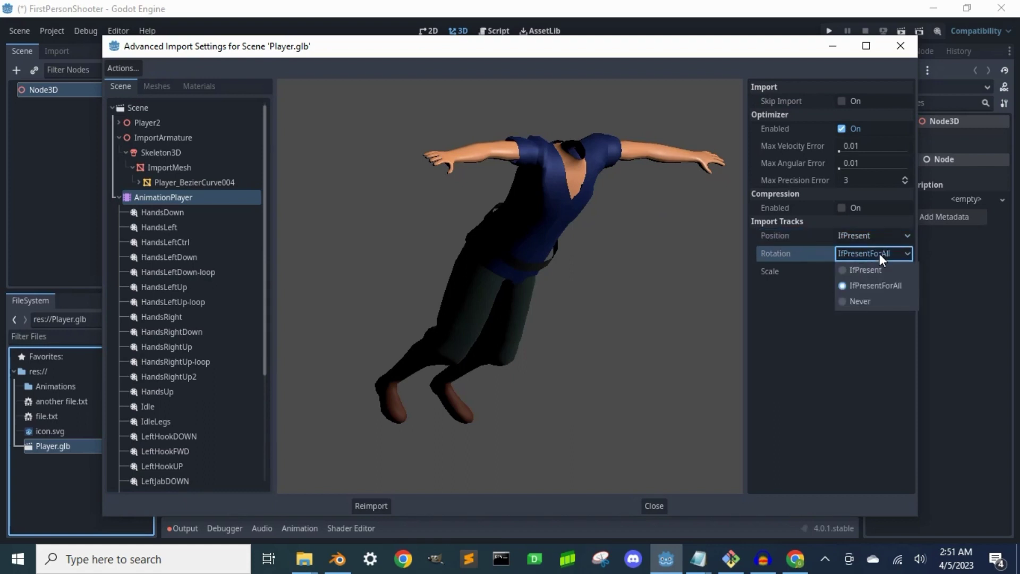
{"action": "left_click", "coordinate": [868, 272]}
{"action": "left_click", "coordinate": [866, 273]}
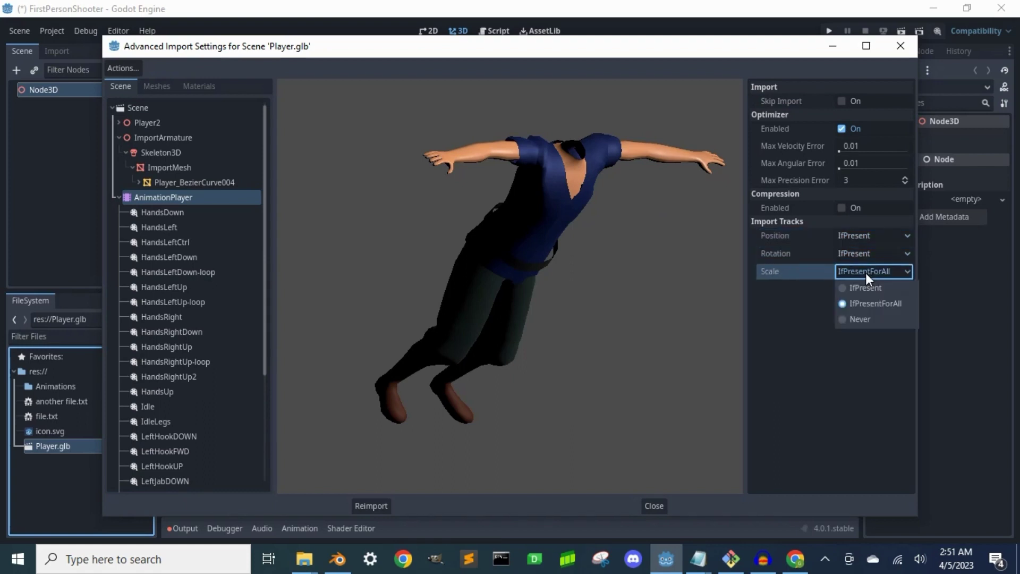
{"action": "left_click", "coordinate": [863, 288]}
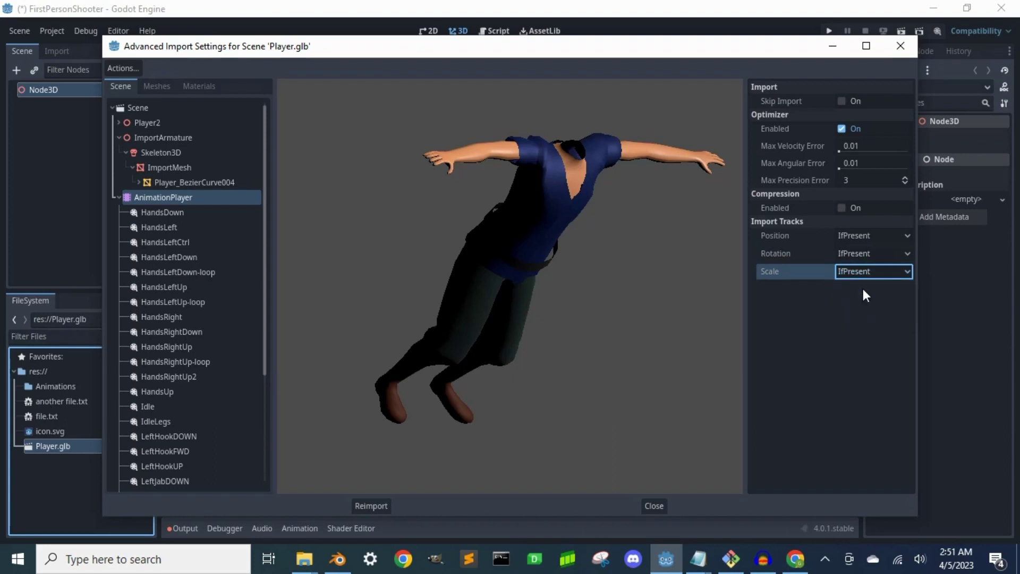
Disable the AnimationPlayer's import optimizer, check a hands animation's save settings and reimport Player.glb.
{"action": "left_click", "coordinate": [842, 129]}
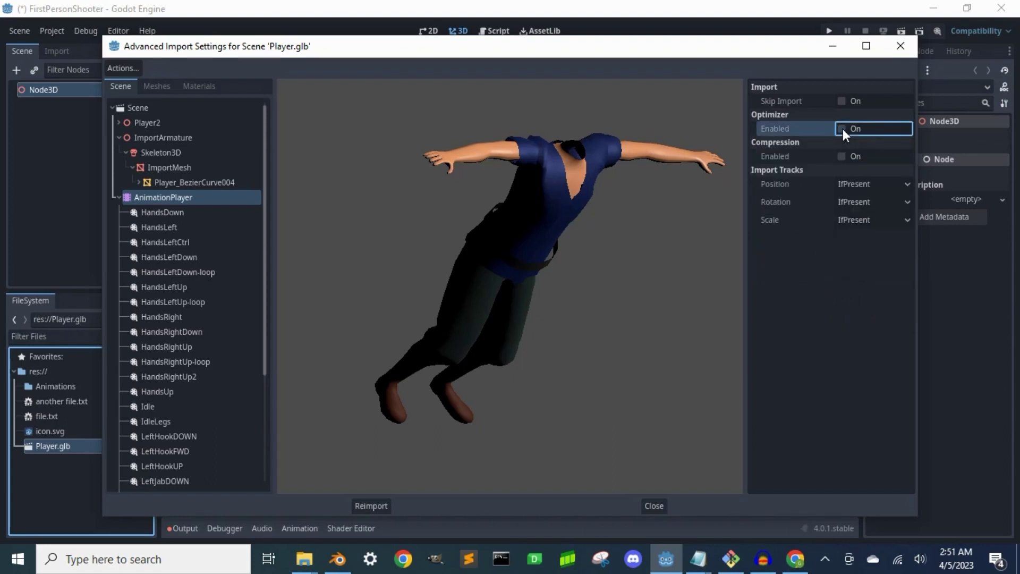
{"action": "left_click", "coordinate": [163, 212]}
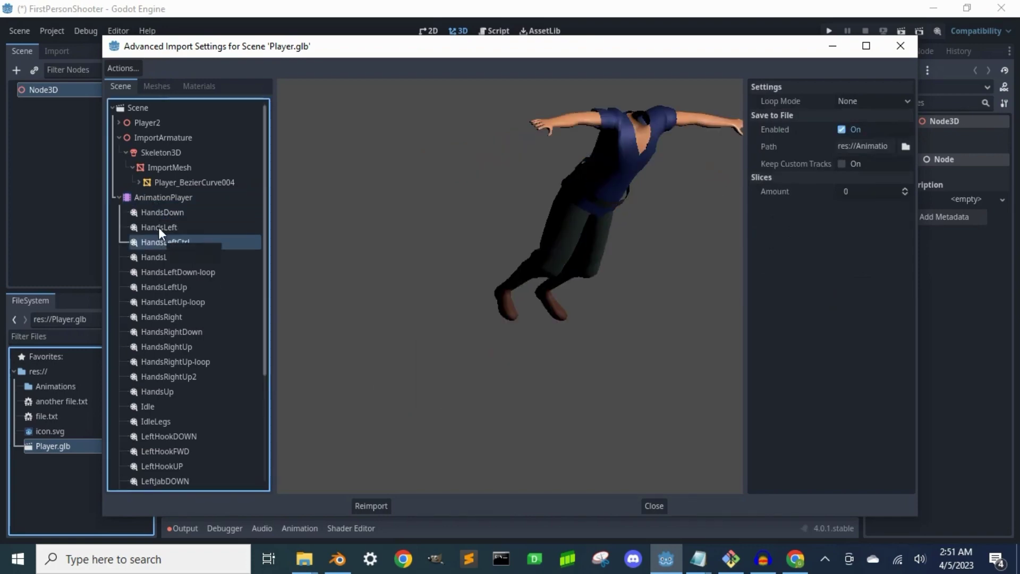
{"action": "left_click", "coordinate": [176, 197]}
{"action": "left_click", "coordinate": [377, 505]}
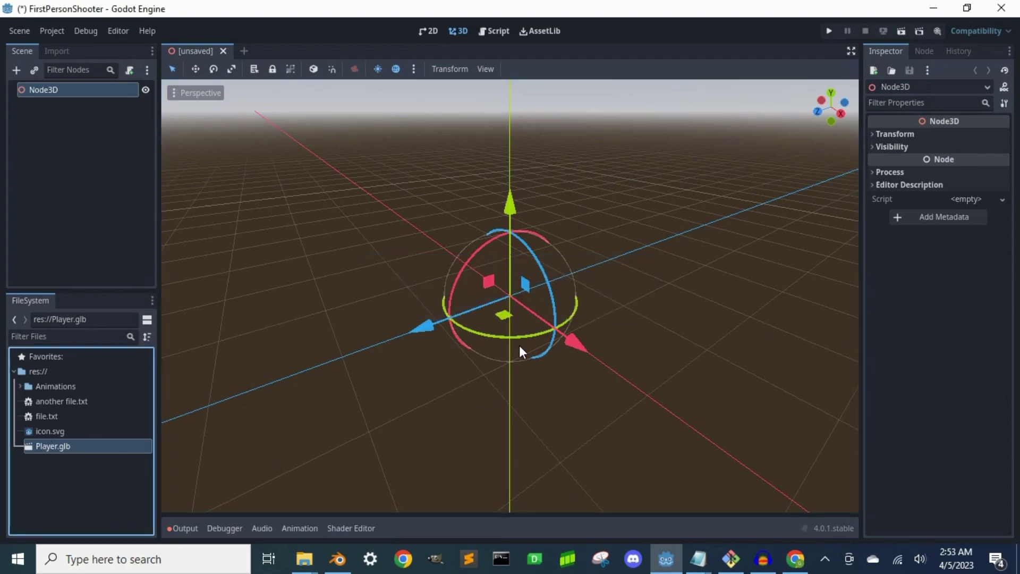
Place Player.glb in the 3D scene under Node3D and enable Editable Children on the Player node.
{"action": "left_click_drag", "start_coordinate": [519, 346], "coordinate": [521, 306]}
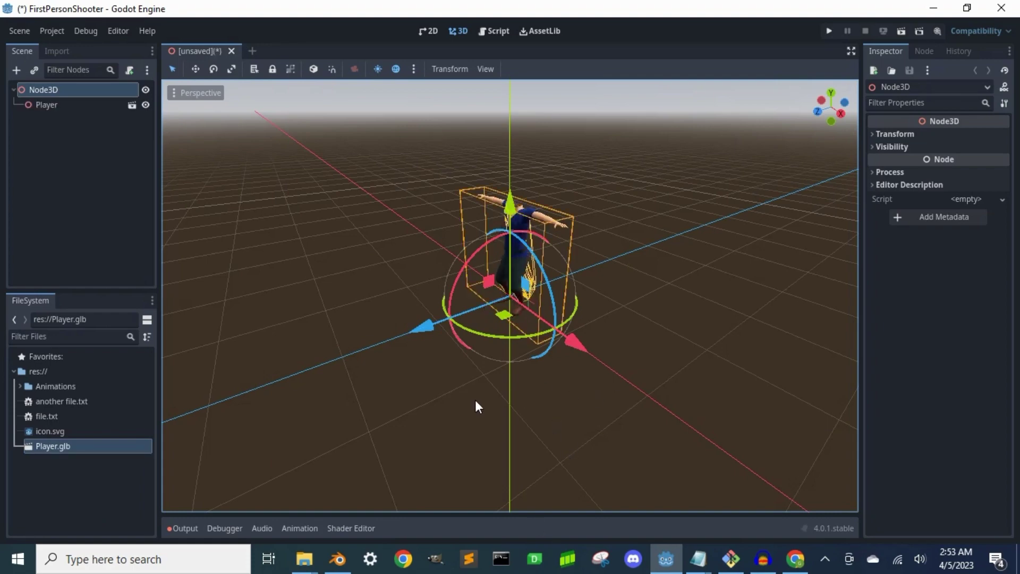
{"action": "middle_click_drag", "start_coordinate": [537, 340], "coordinate": [670, 288]}
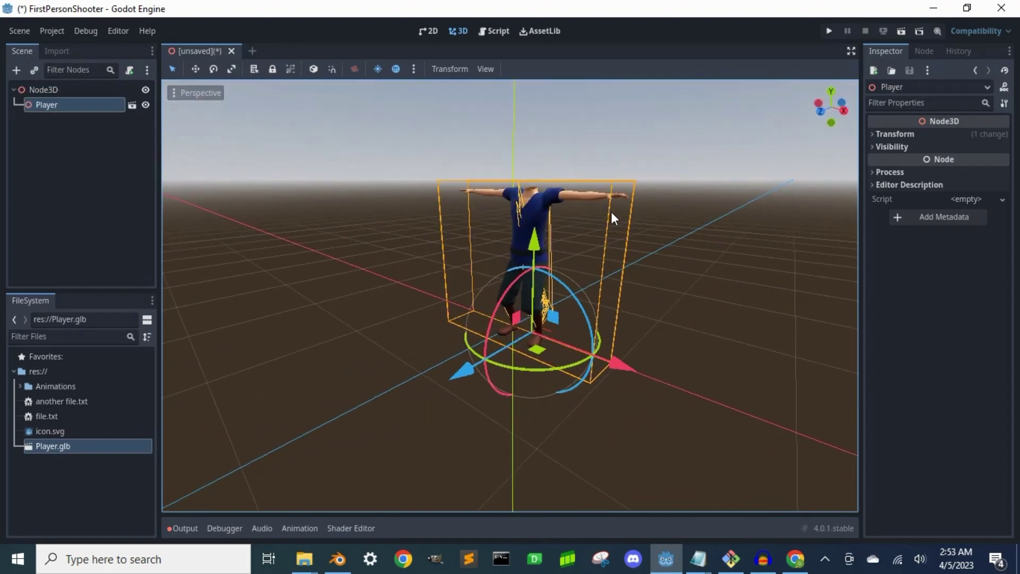
{"action": "scroll", "coordinate": [595, 267], "scroll_direction": "up", "scroll_amount": 5}
{"action": "middle_click_drag", "start_coordinate": [611, 212], "coordinate": [626, 267], "text": "shift"}
{"action": "right_click", "coordinate": [56, 104]}
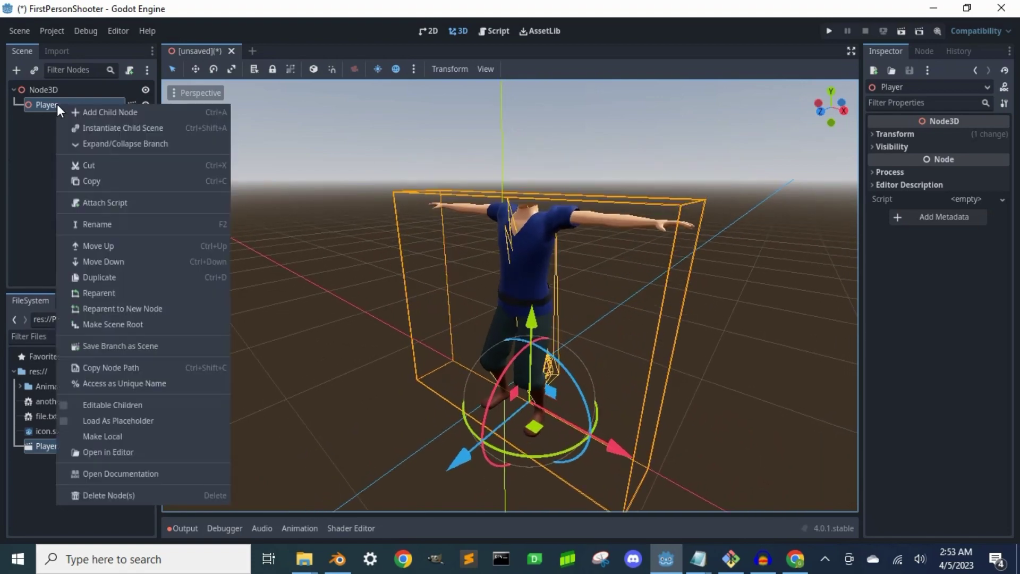
{"action": "left_click", "coordinate": [109, 408]}
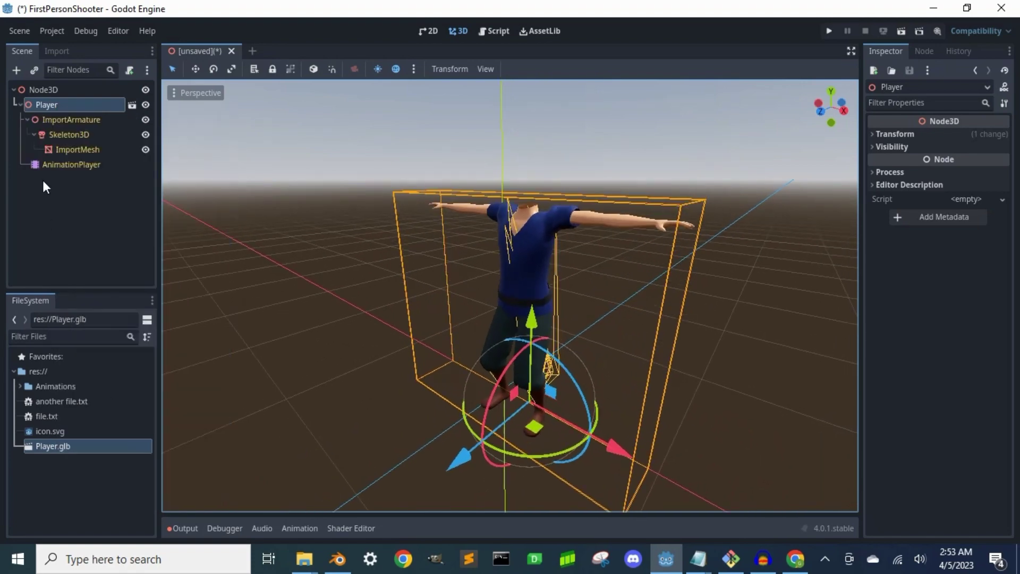
Play the Idle animation from the Player's AnimationPlayer and examine the character from the side.
{"action": "left_click", "coordinate": [71, 166]}
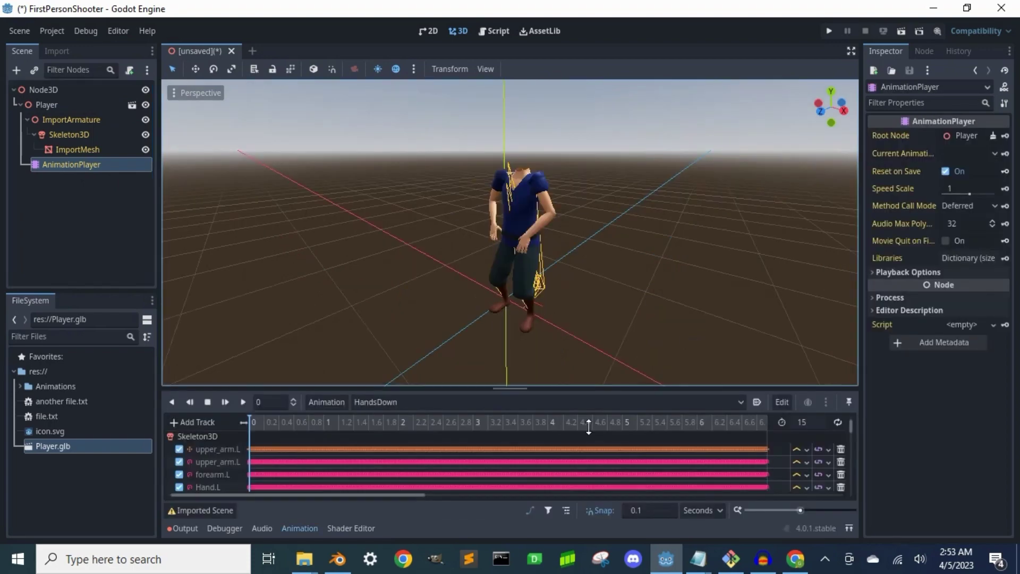
{"action": "left_click", "coordinate": [486, 399]}
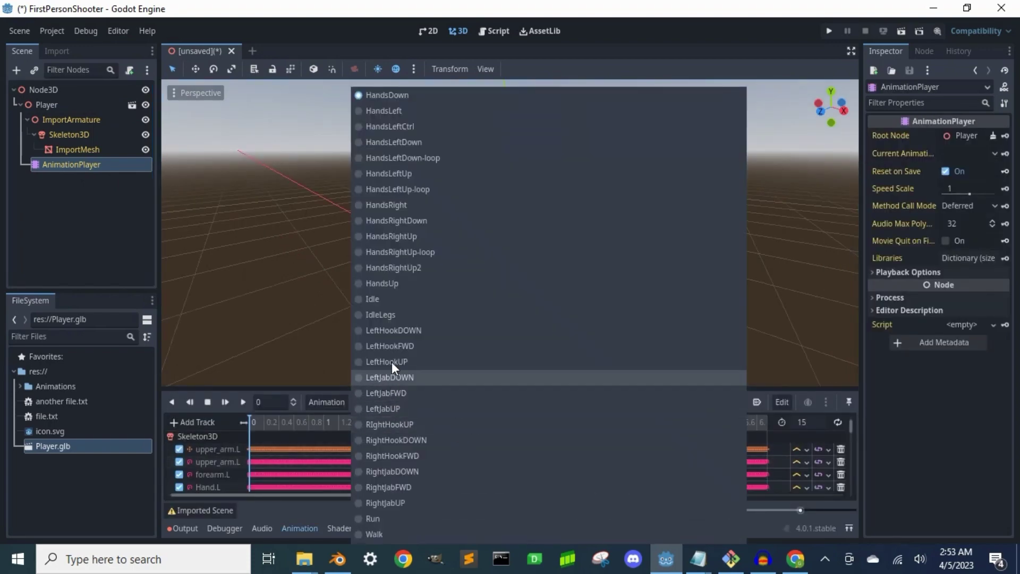
{"action": "left_click", "coordinate": [383, 299]}
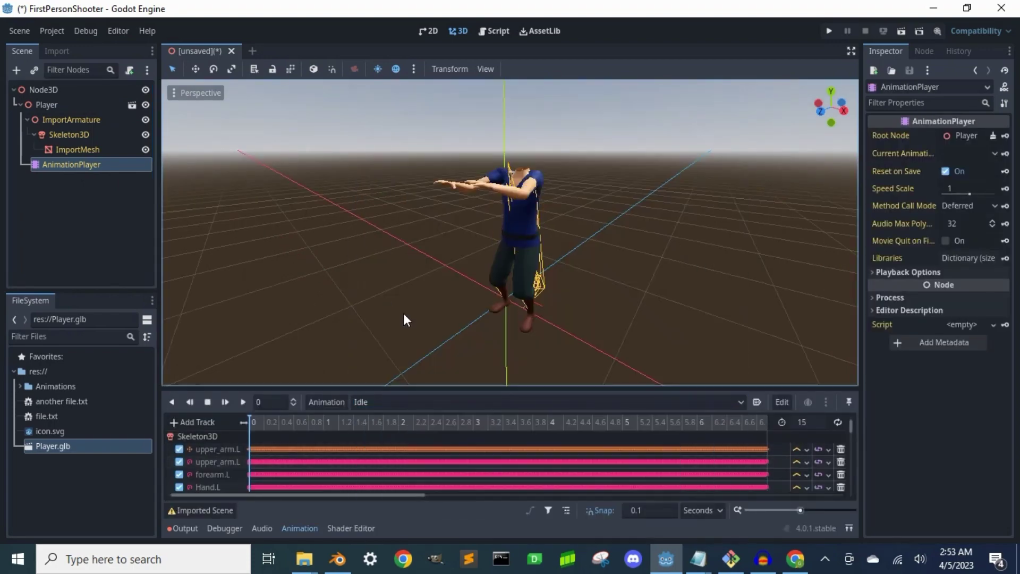
{"action": "left_click", "coordinate": [243, 402]}
{"action": "middle_click_drag", "start_coordinate": [396, 265], "coordinate": [354, 366]}
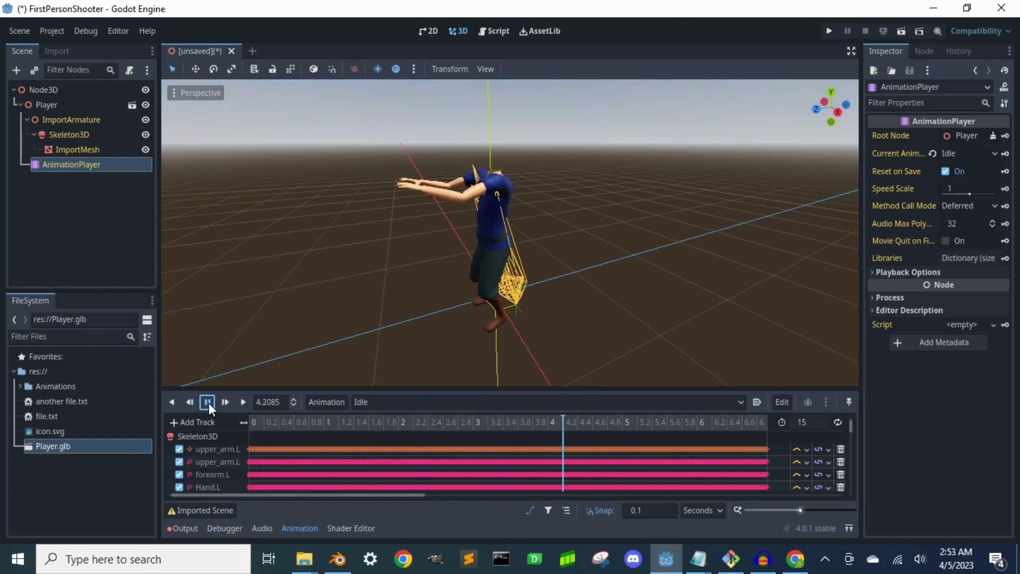